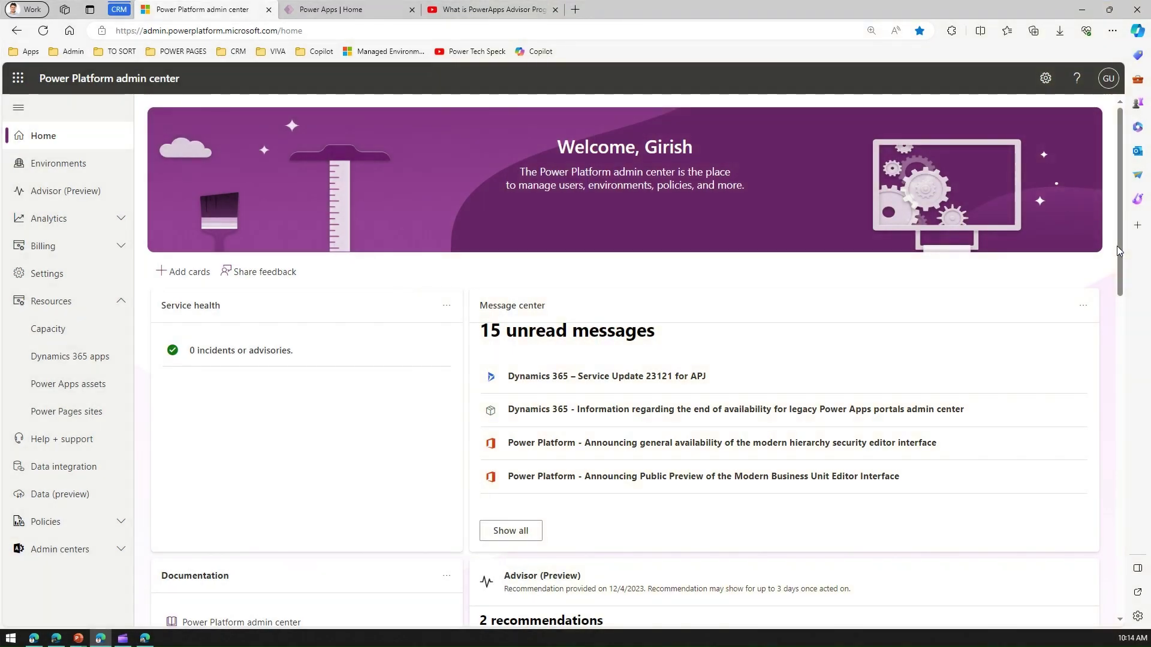
Step: Scroll to the Advisor (Preview) card and open its full list of recommendations
left_click_drag(1117, 243, 1129, 361)
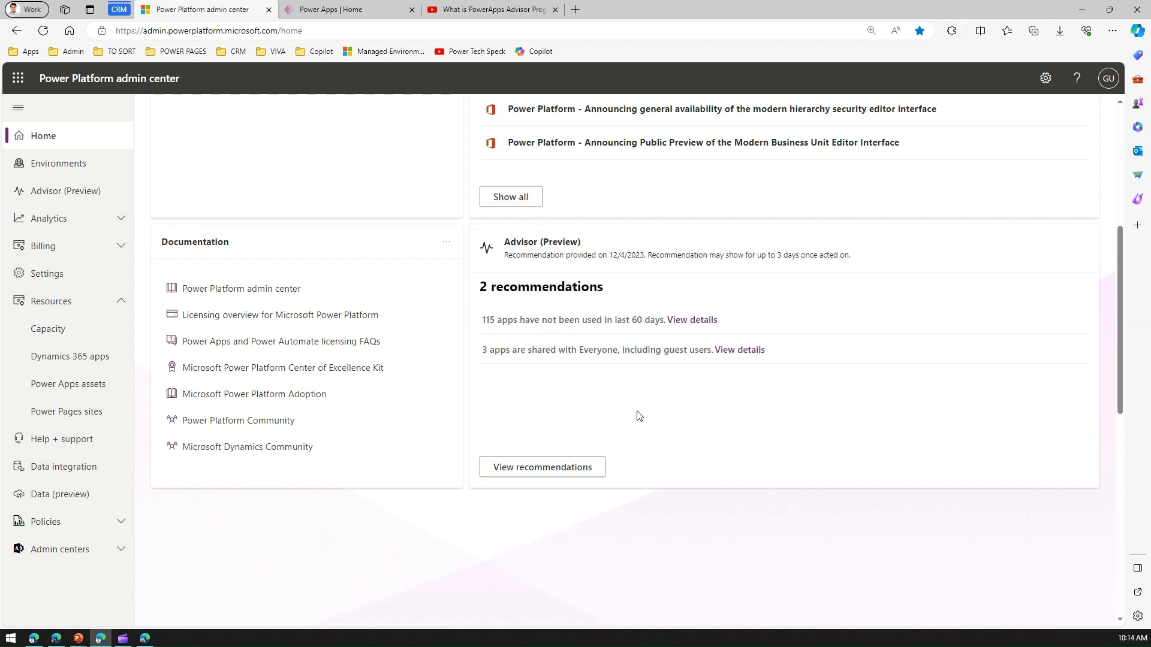
left_click(544, 472)
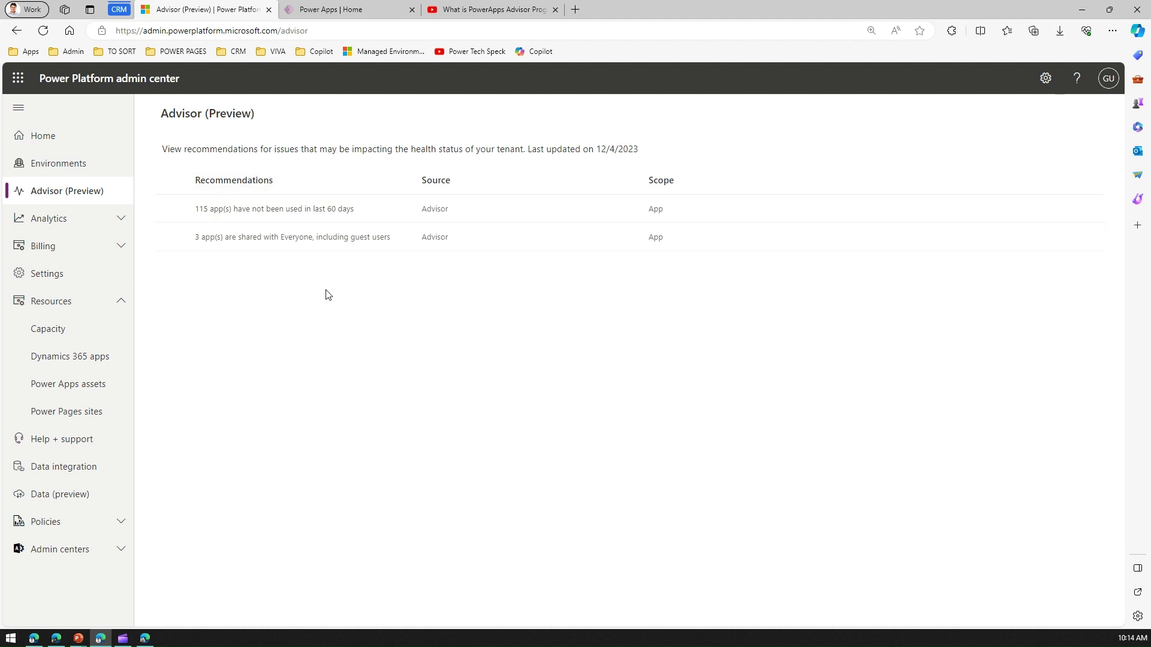
Step: Open the 115 unused-apps recommendation and select Test Source Control
left_click(170, 209)
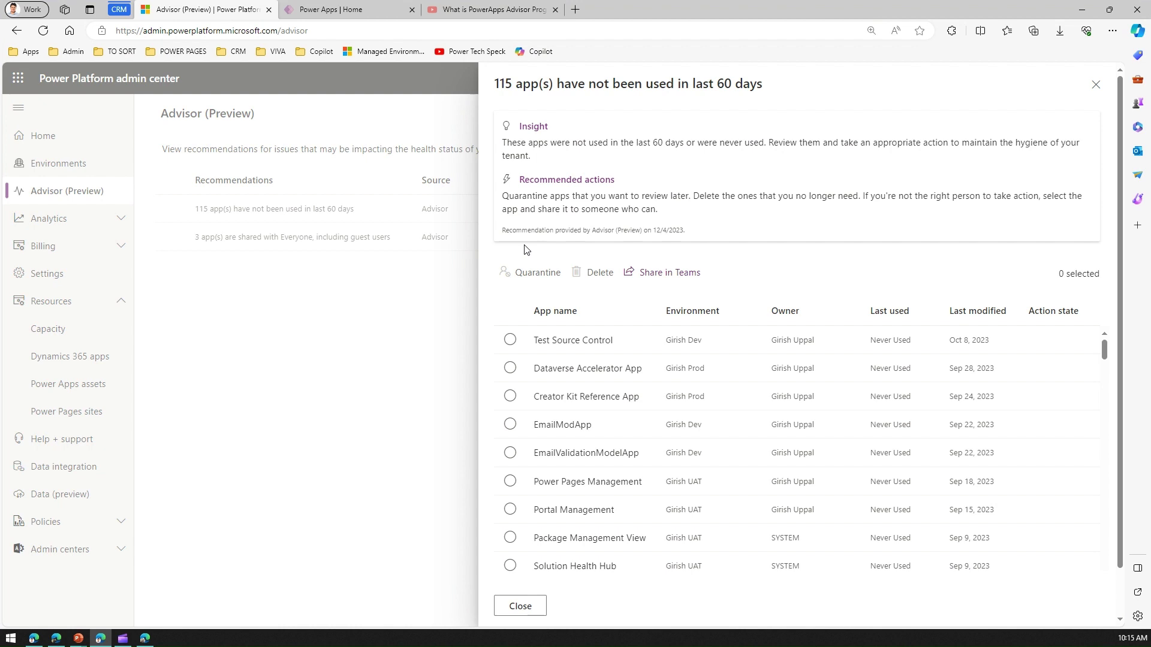
left_click(510, 340)
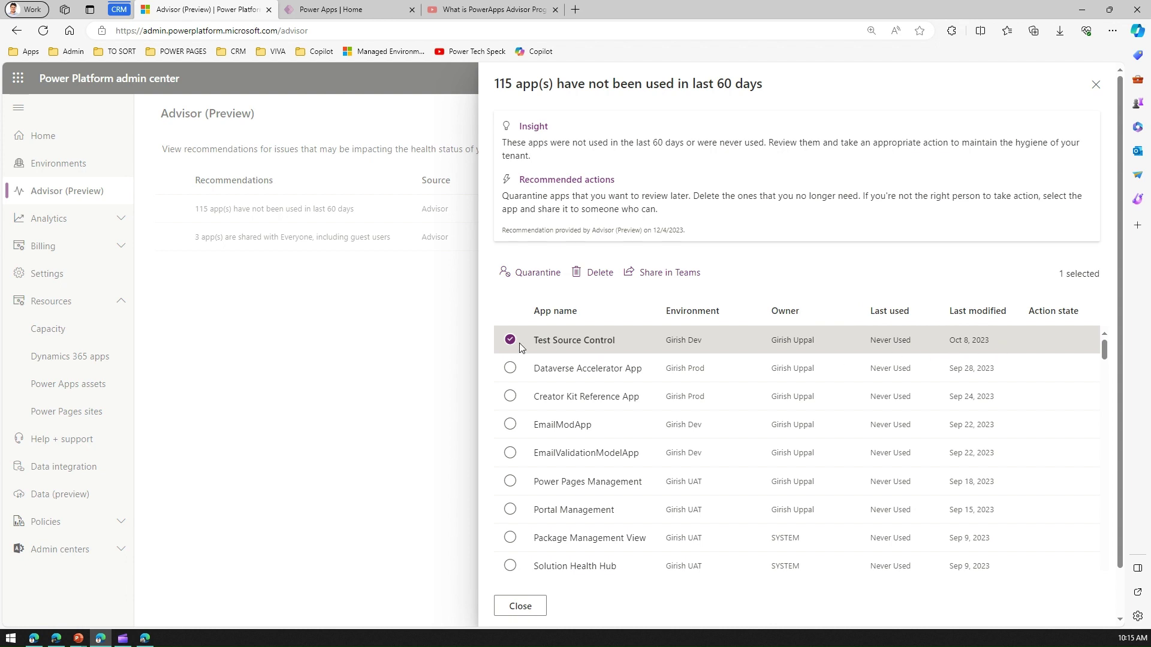
Step: Quarantine Test Source Control from the Girish Dev environment
left_click(533, 275)
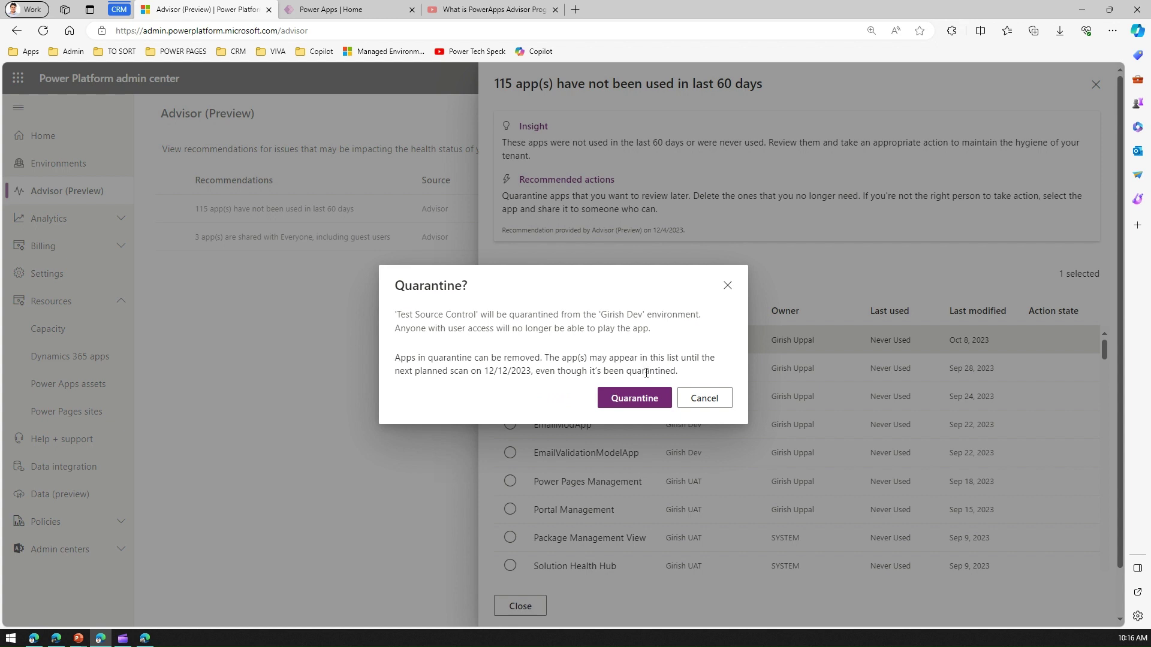
left_click(657, 404)
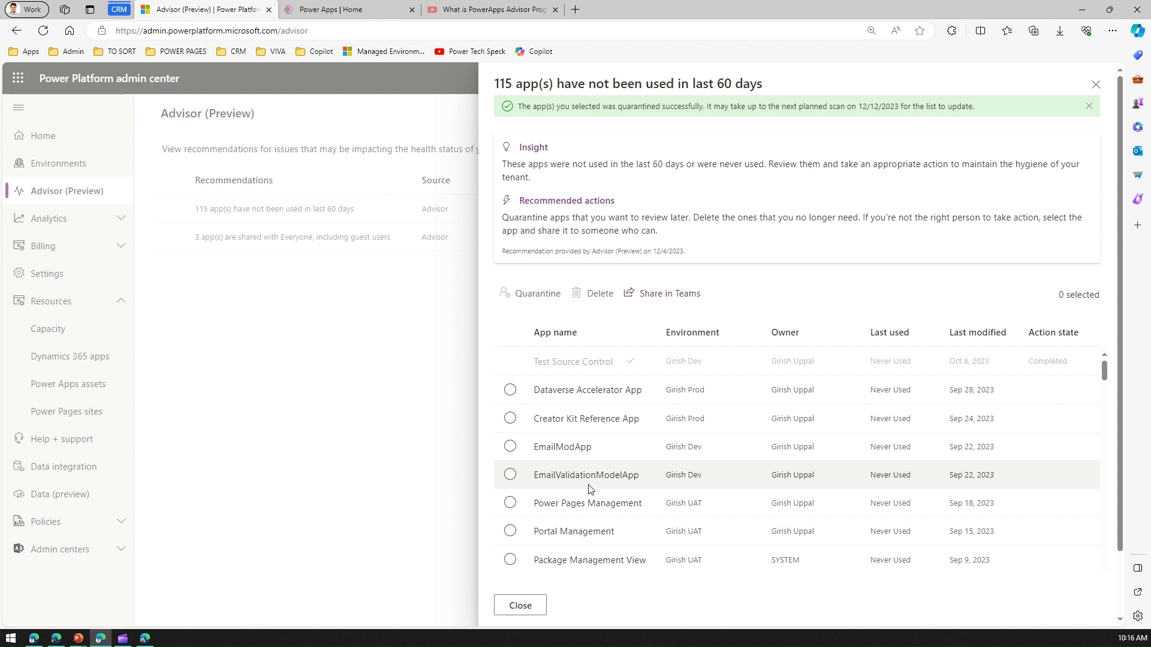
Step: Delete App - Brisbane from the Girish Dev environment
scroll(672, 518, "down", 8)
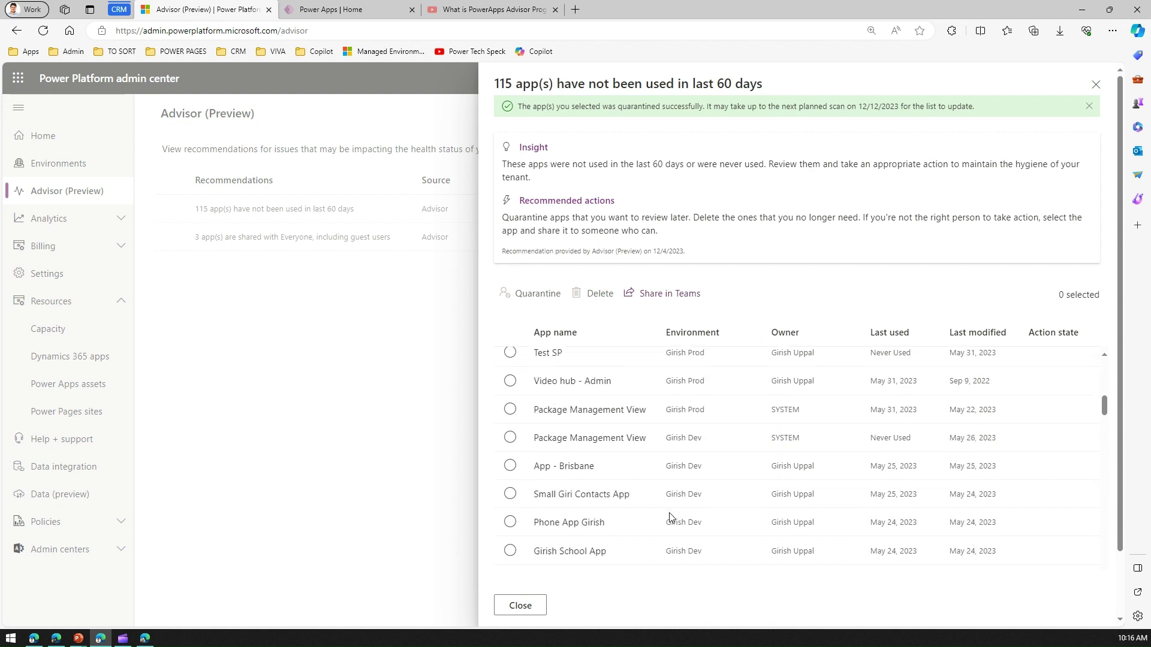
left_click(510, 467)
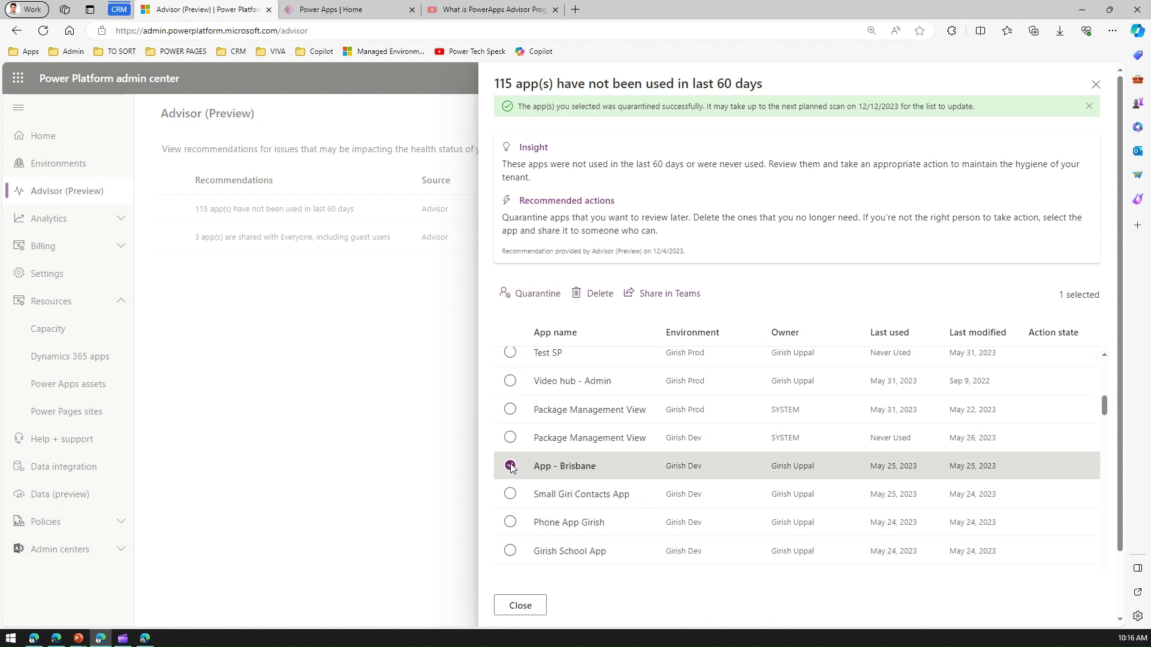
left_click(597, 295)
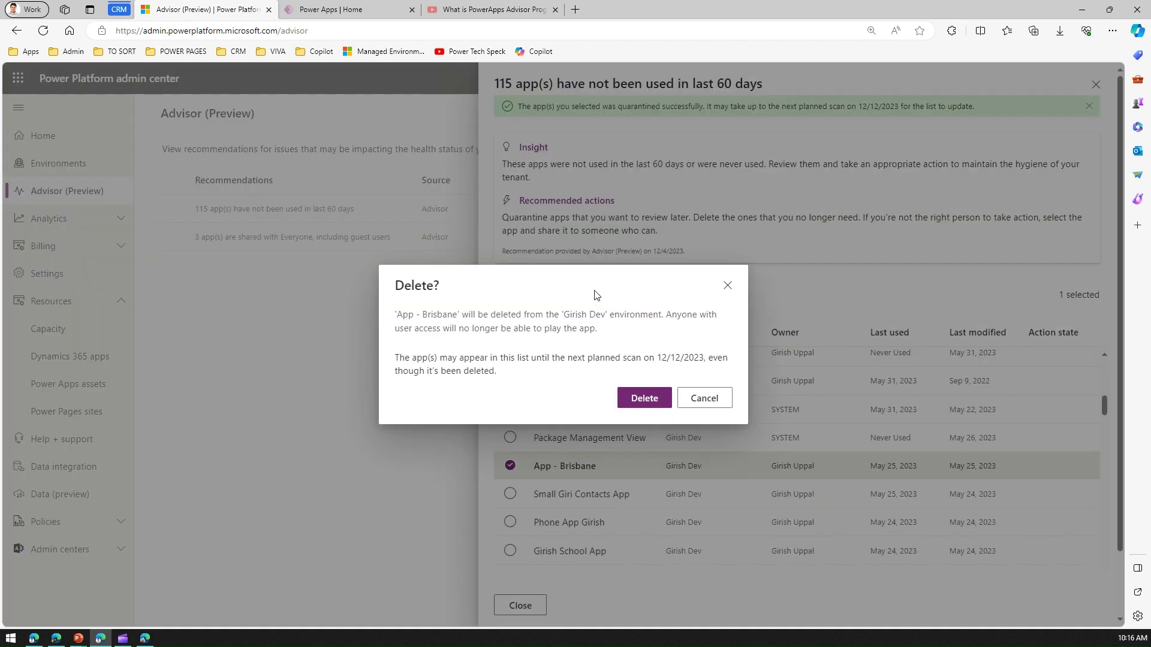
left_click(640, 398)
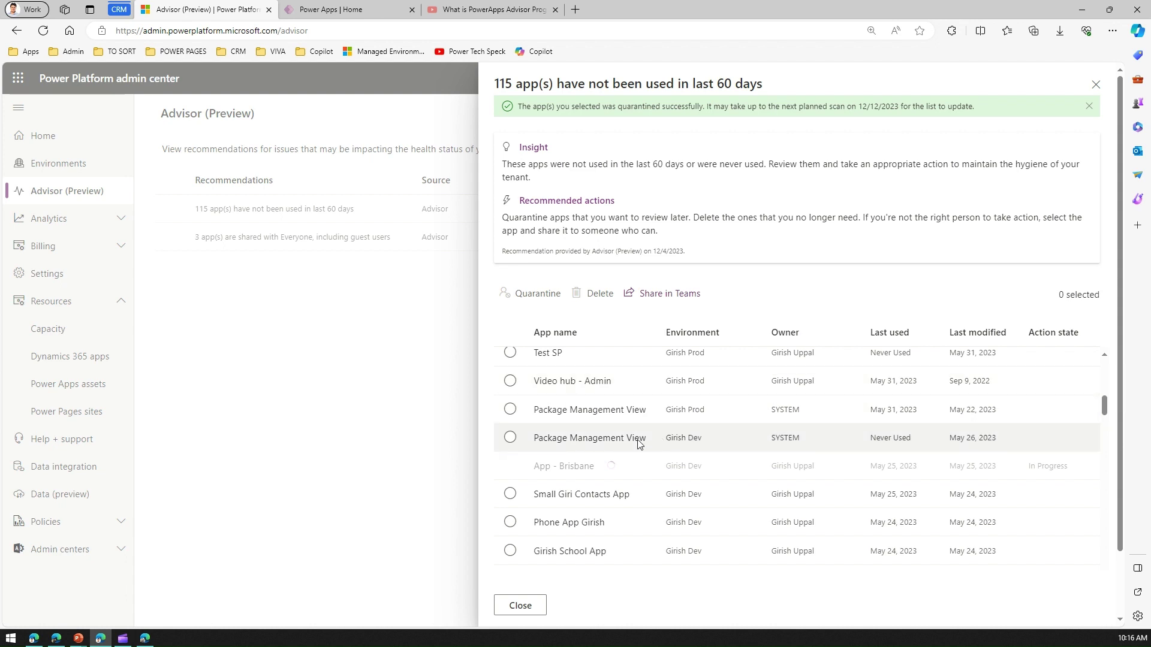
scroll(522, 491, "down", 5)
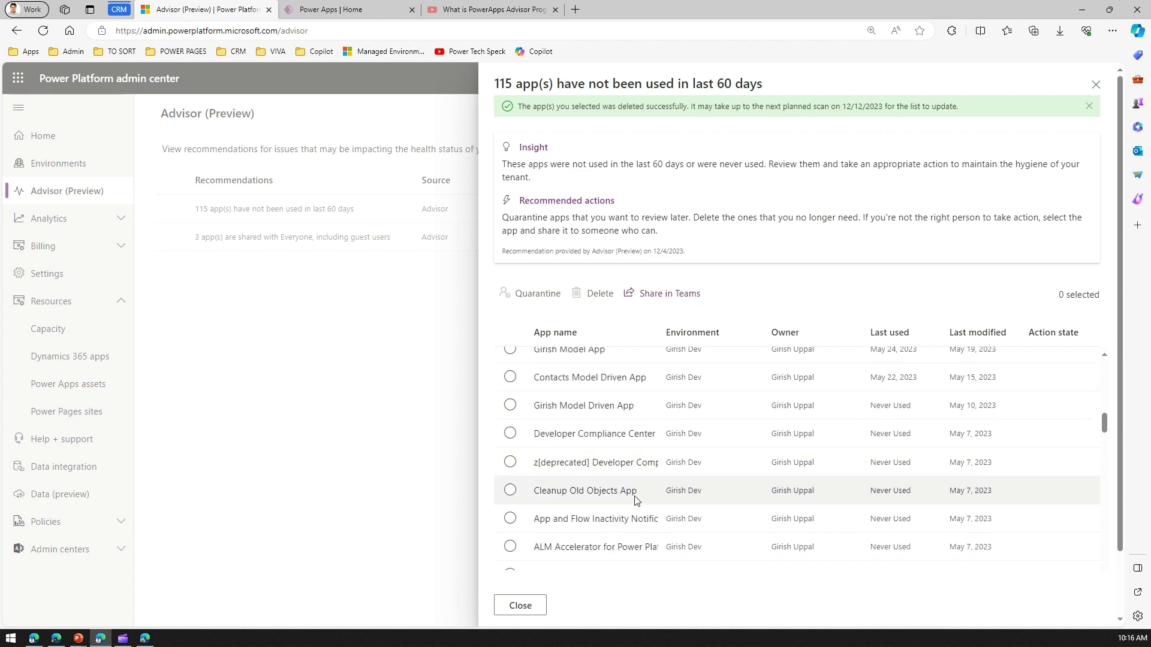
left_click_drag(1104, 423, 1113, 484)
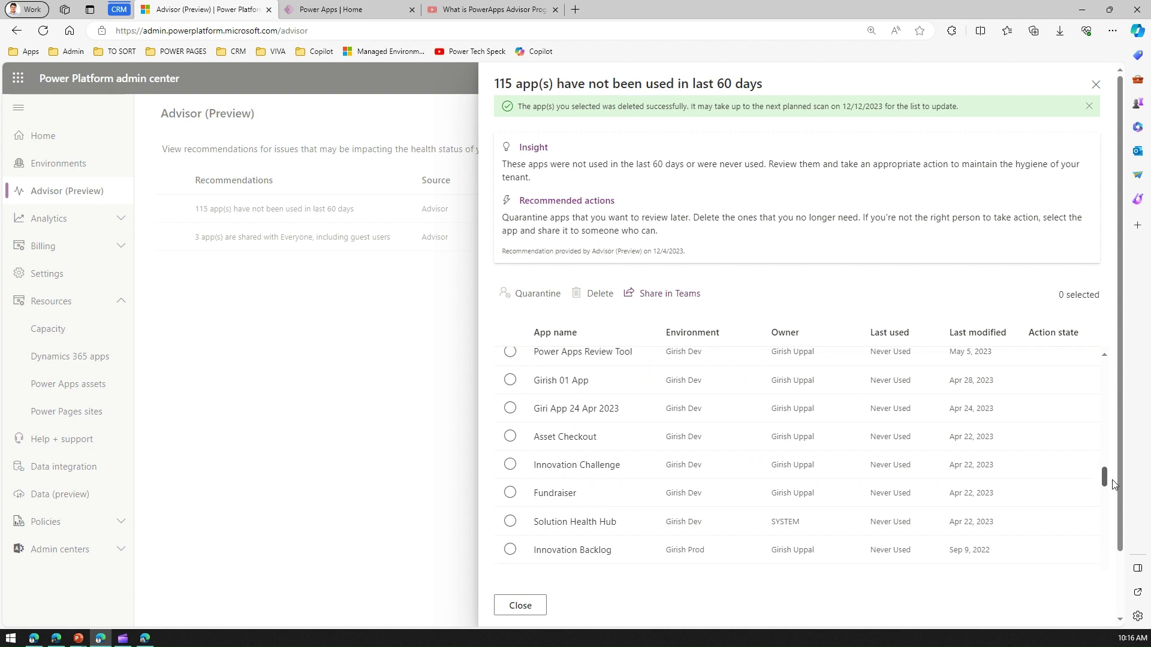
Step: Share the Apr 28, 2023 app's recommendation in Teams with a colleague, asking them to act
left_click(509, 364)
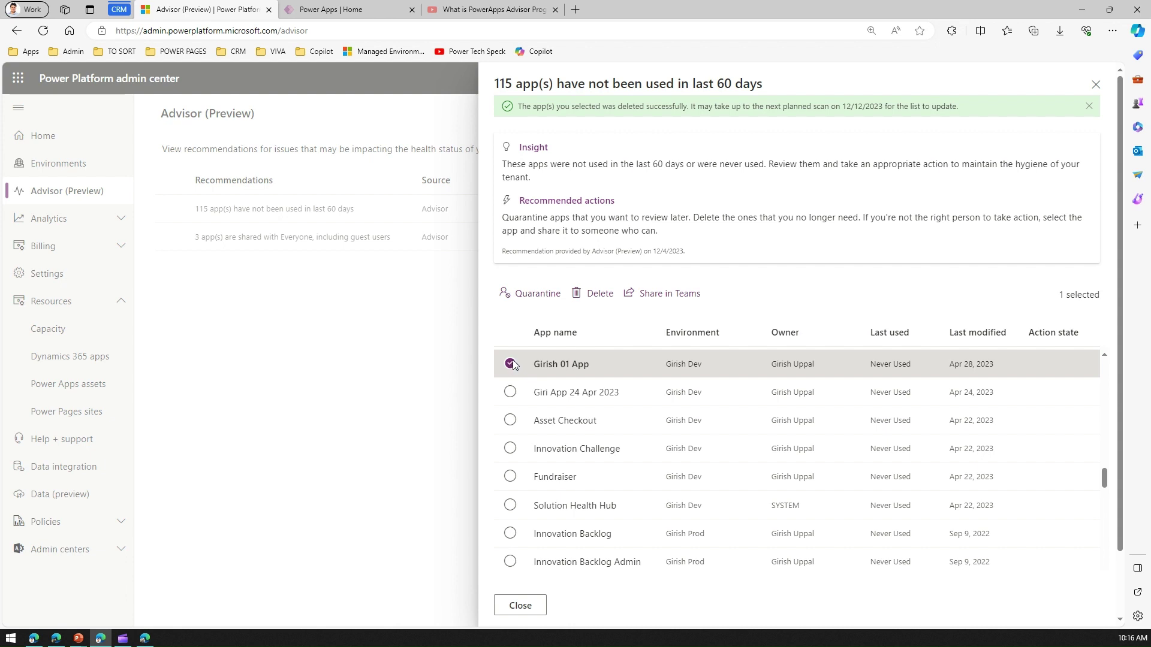
left_click(666, 301)
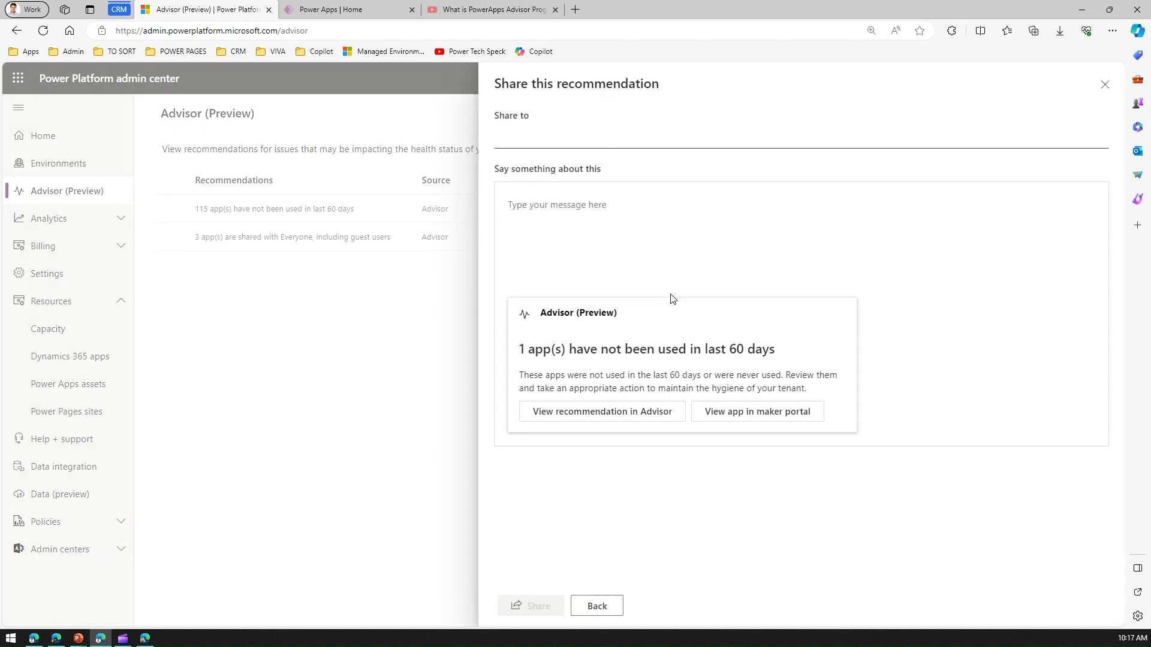
left_click(551, 137)
type("alex")
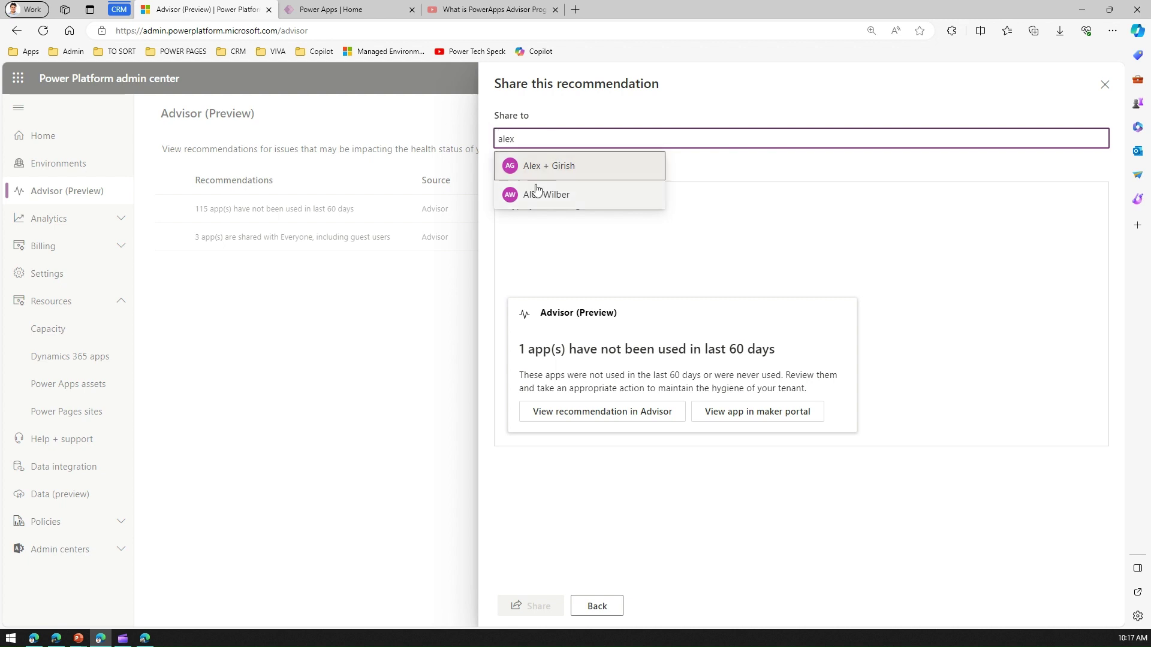
left_click(542, 193)
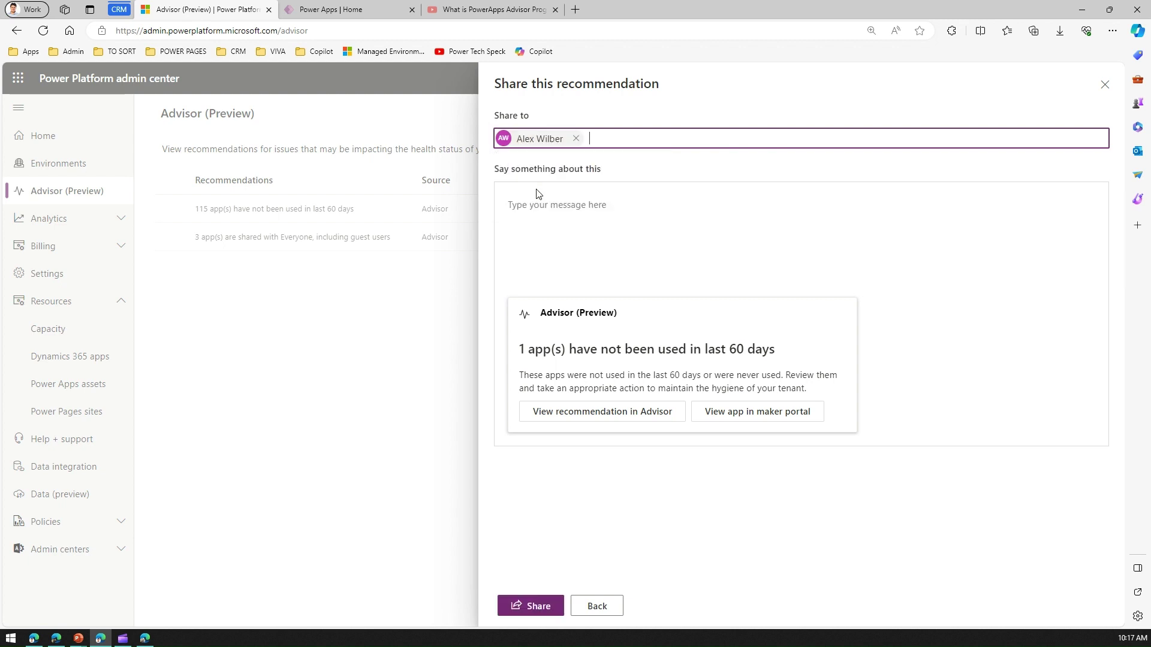
left_click(543, 218)
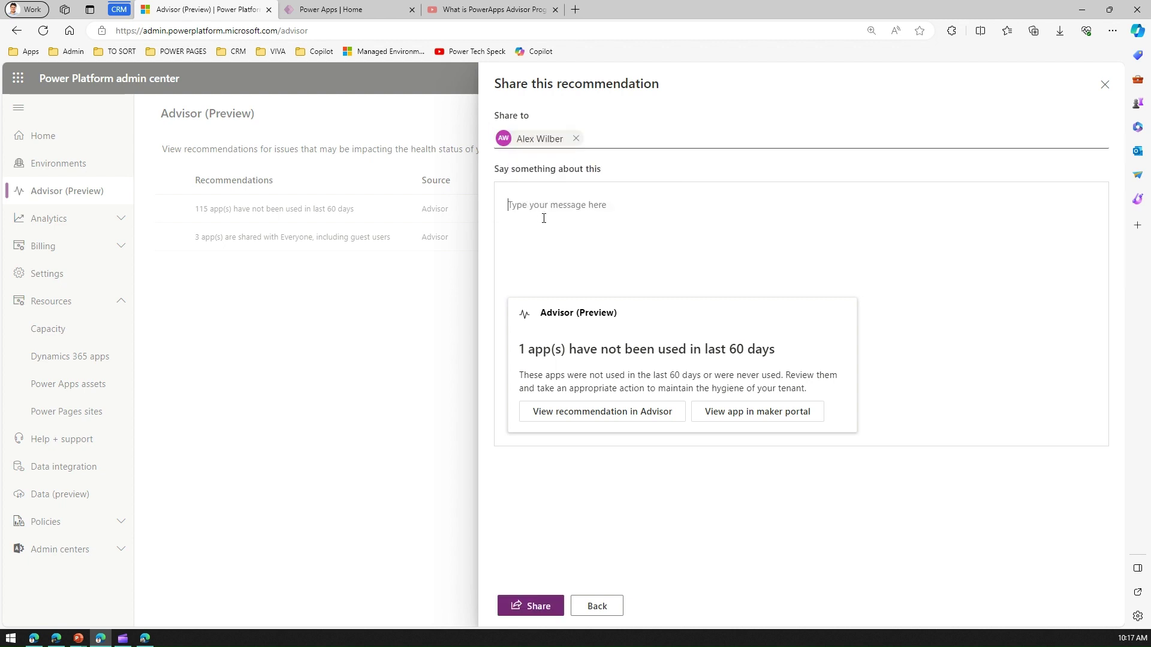
type("Hey Alex, Would yopu mind taking an action")
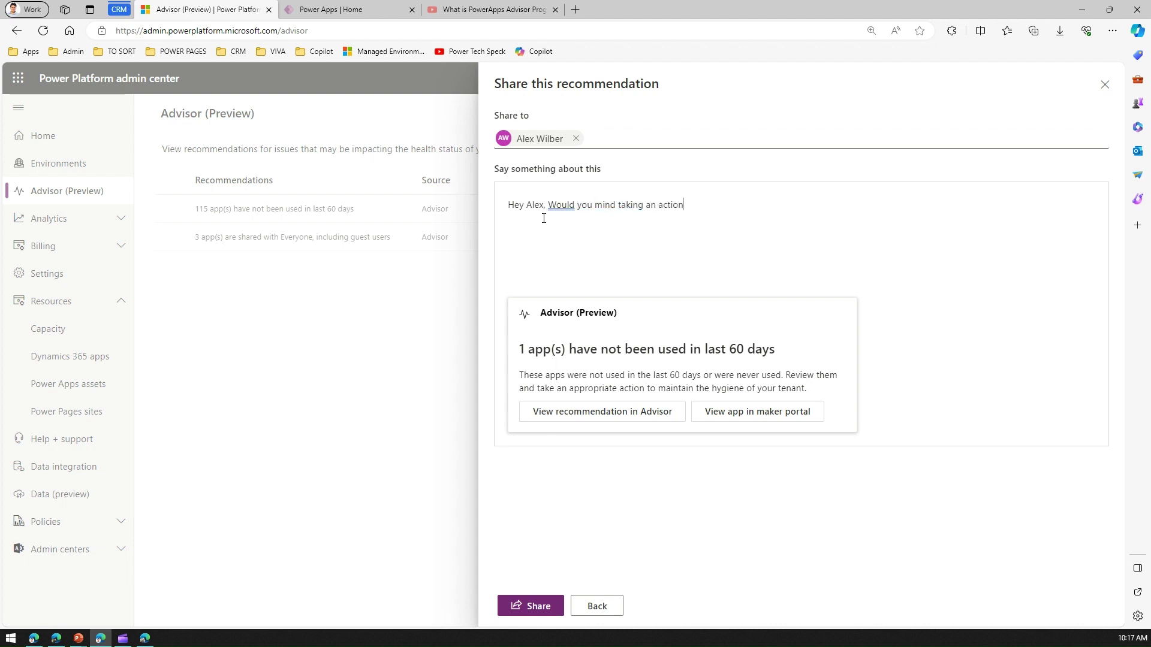
type(" for this app.")
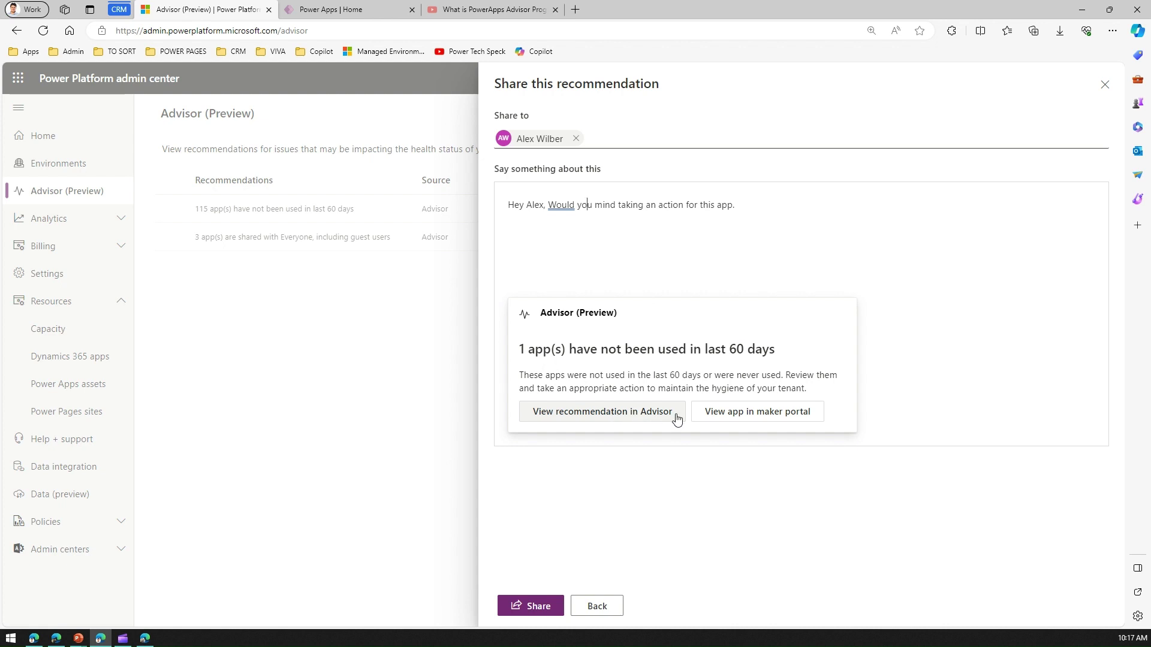
left_click(544, 610)
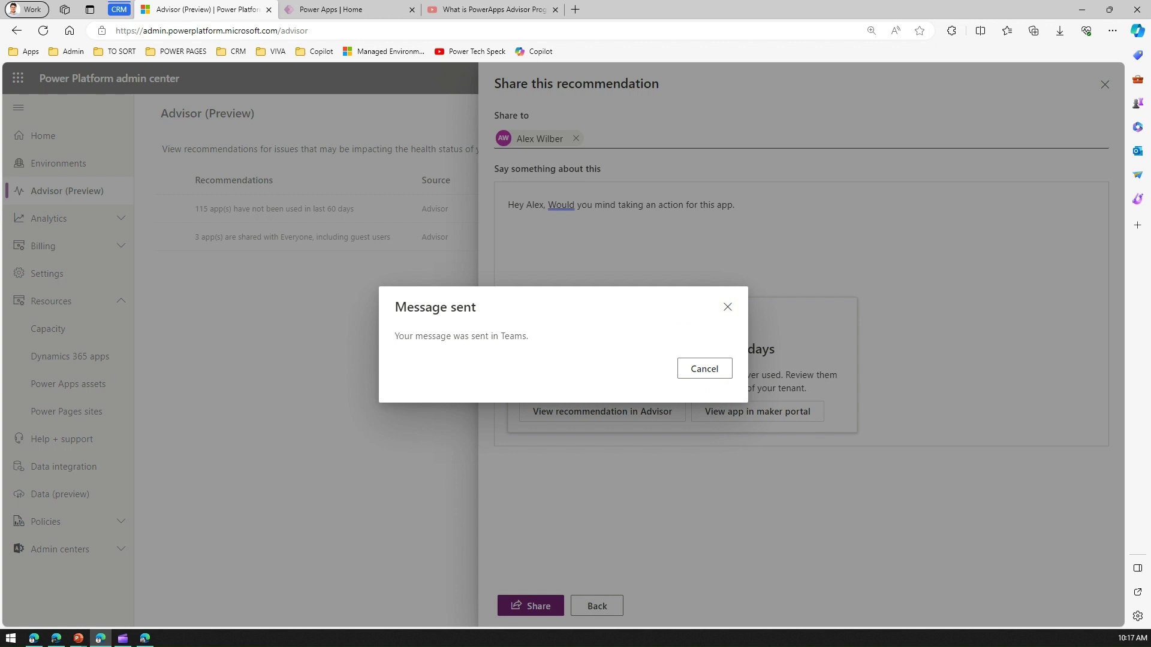
Step: In Teams chat, dismiss the new-Teams callout and follow the card's View detail in Advisor link
left_click_drag(1150, 88, 703, 65)
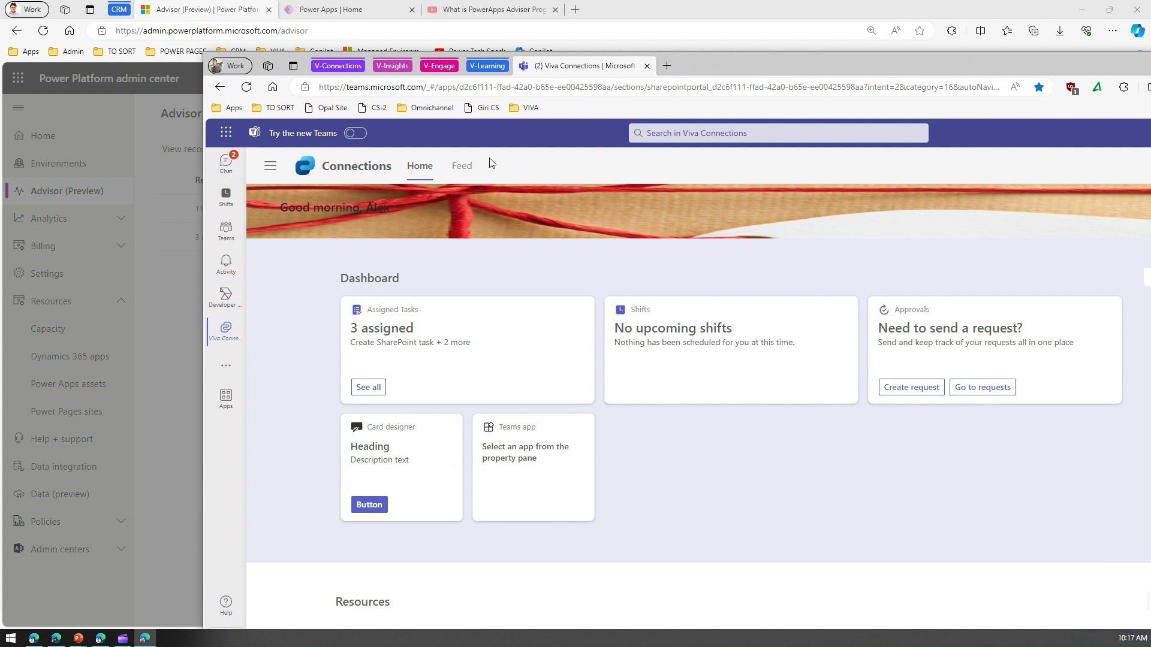
left_click(228, 171)
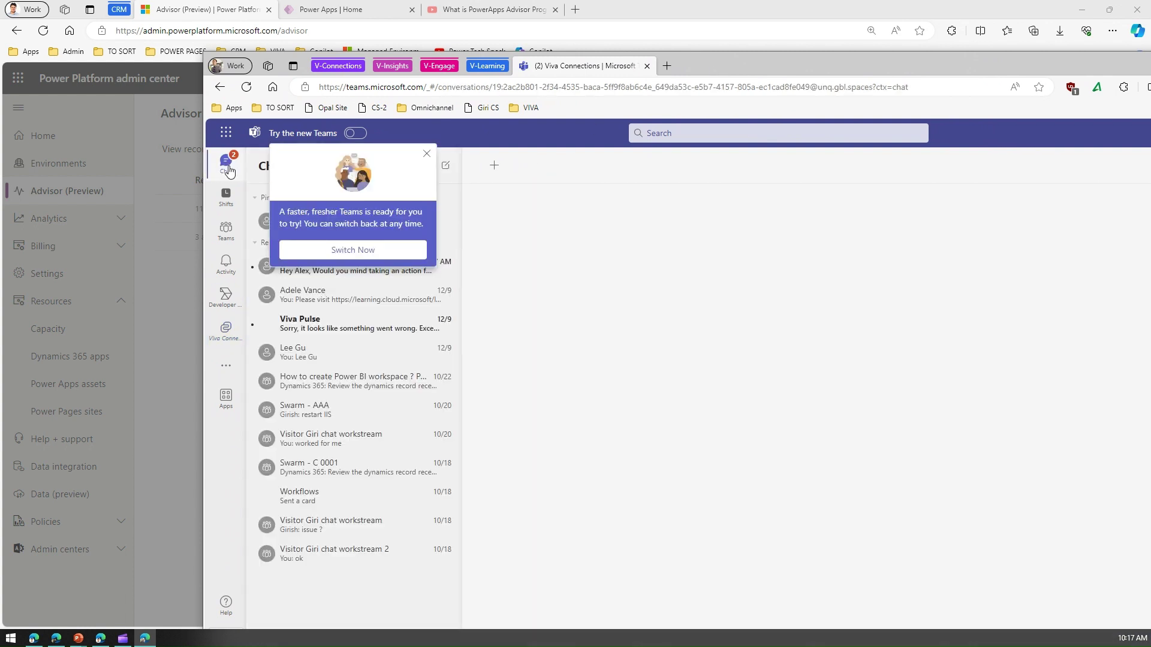
left_click(427, 158)
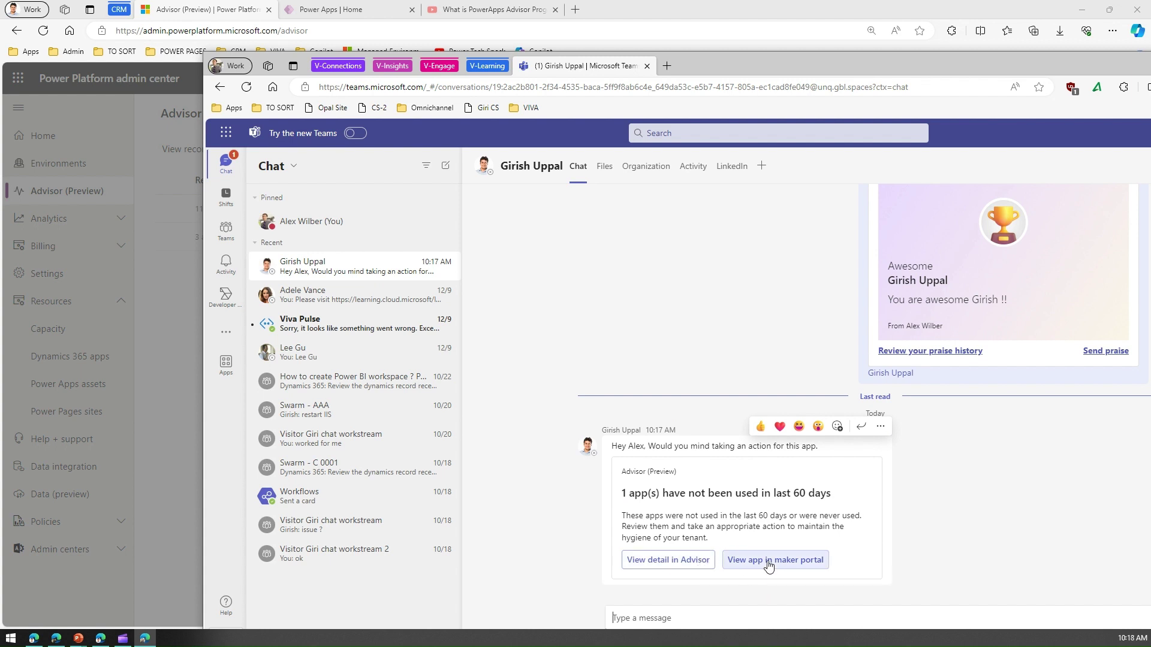
left_click(689, 562)
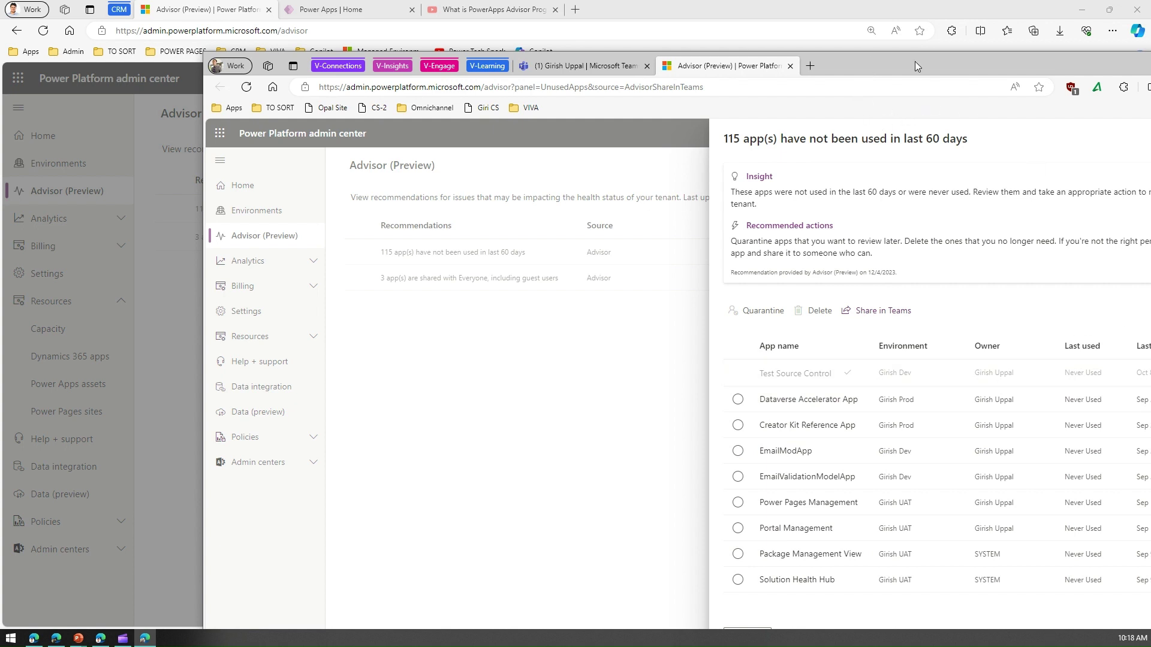
Step: Sort the unused-apps list by app name ascending and select the app marked Shared
left_click_drag(915, 61, 1150, 275)
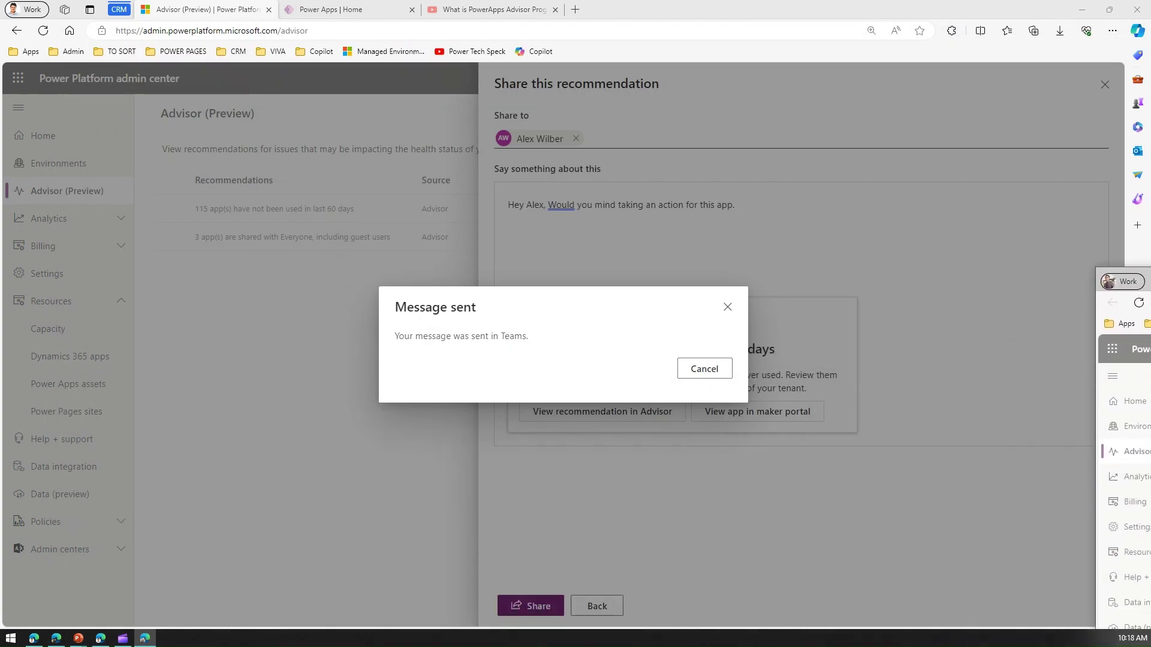
left_click(728, 307)
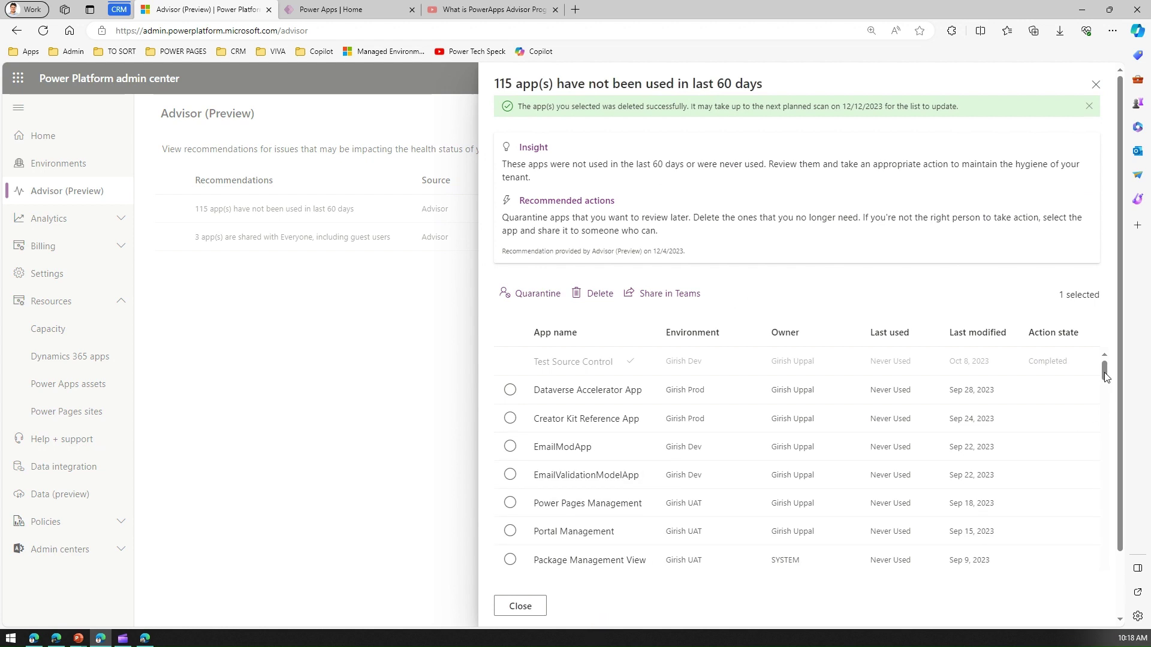
left_click_drag(1106, 377, 1104, 475)
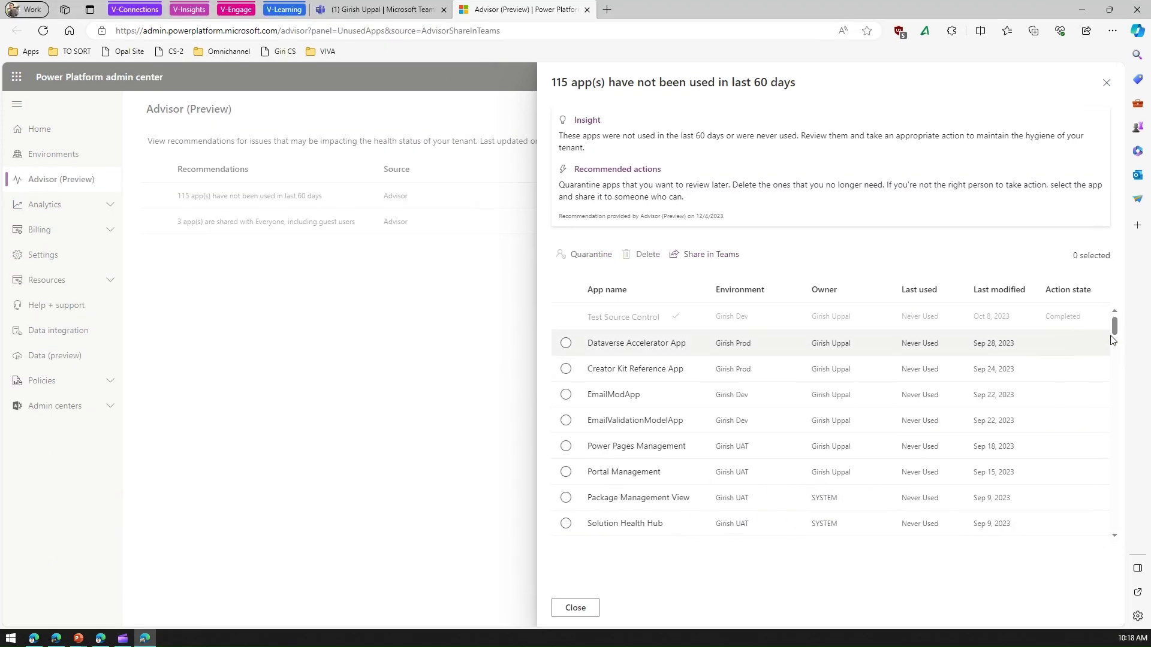
mouse_move(1113, 333)
left_mouse_down()
mouse_move(1107, 372)
mouse_move(1111, 382)
mouse_move(1111, 361)
mouse_move(1138, 516)
mouse_move(1115, 514)
mouse_move(1118, 523)
mouse_move(1113, 504)
left_mouse_up()
left_click(603, 292)
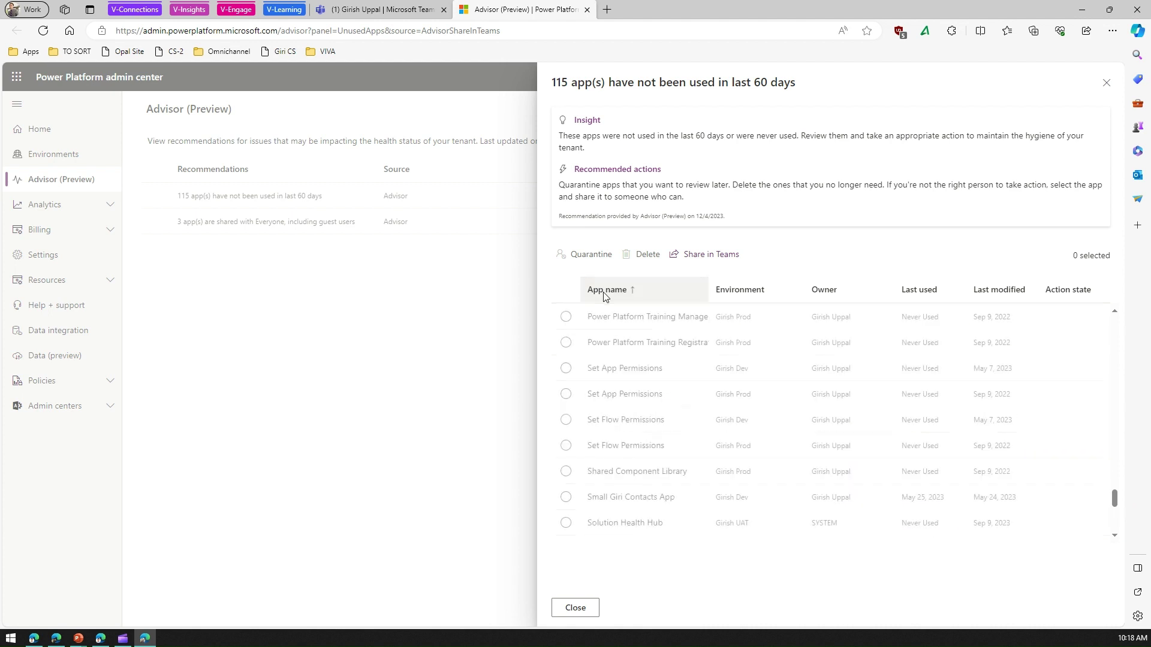
left_click_drag(1116, 500, 1136, 433)
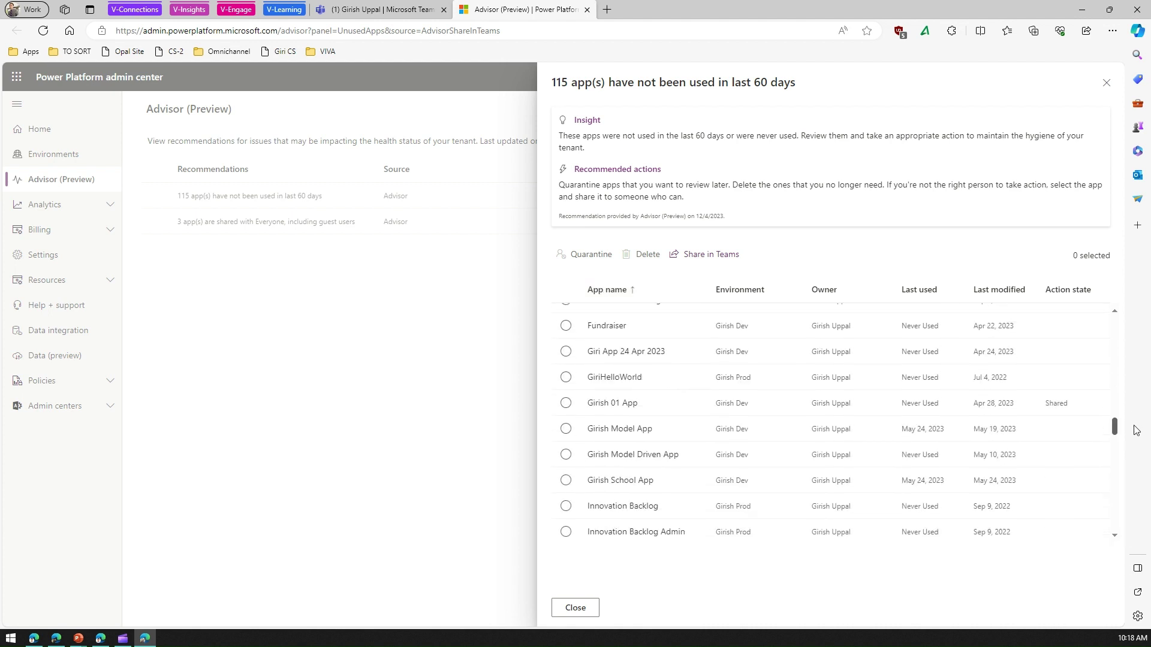
left_click(566, 394)
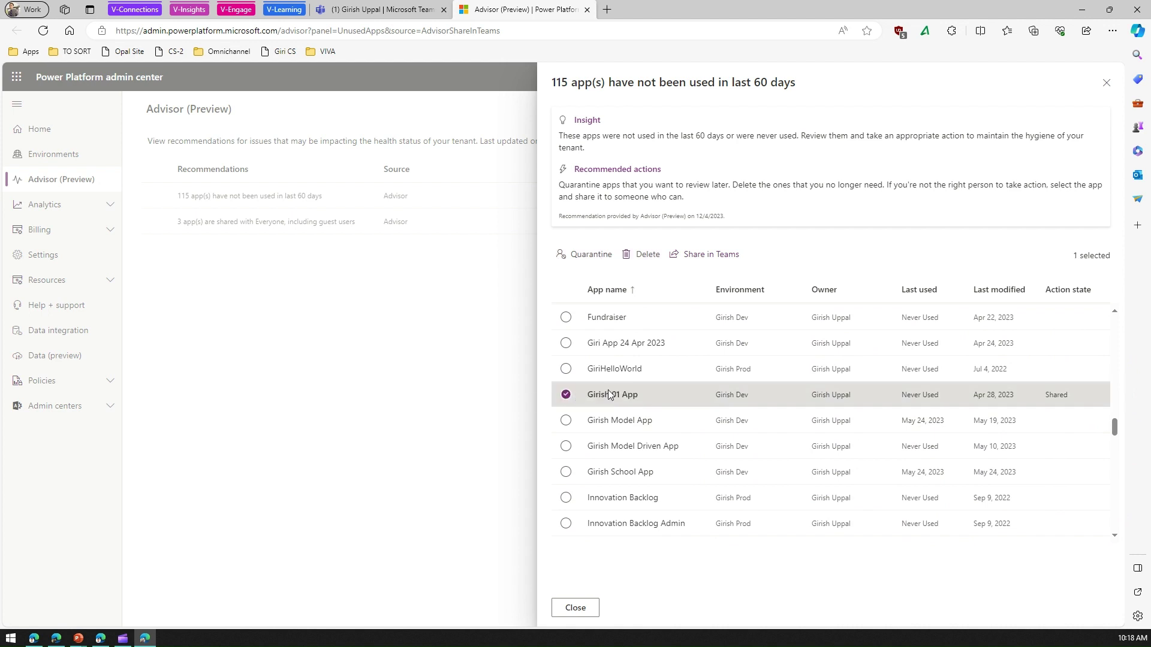
Step: Delete the shared Apr 28, 2023 app and close the unused-apps details
left_click(645, 256)
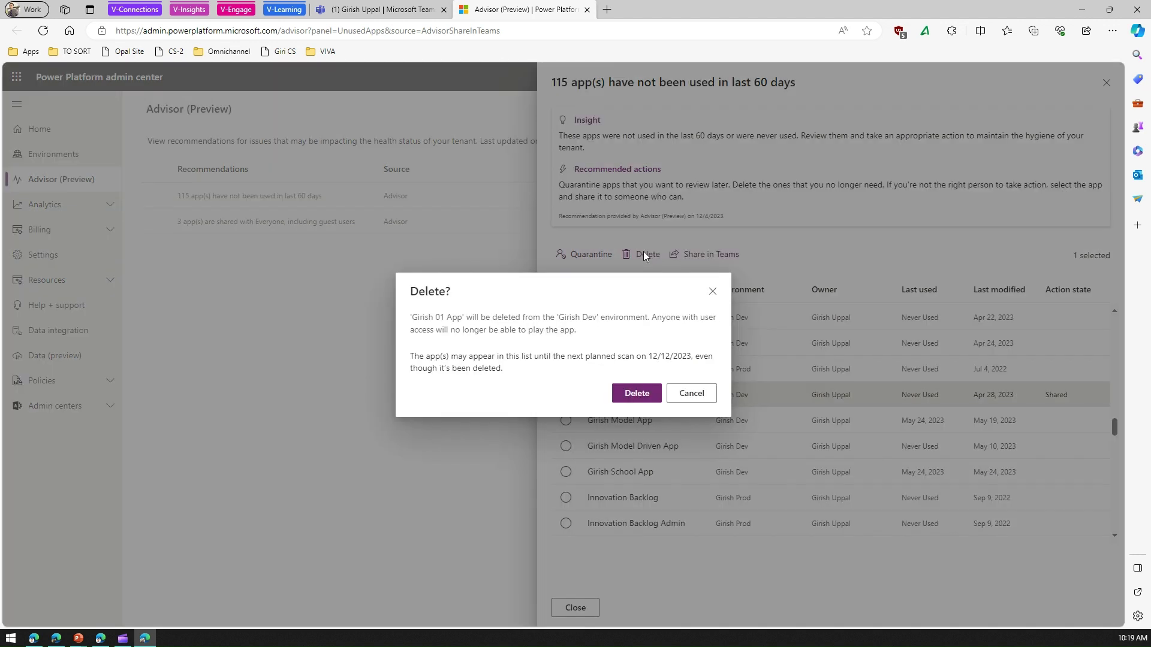
left_click(641, 393)
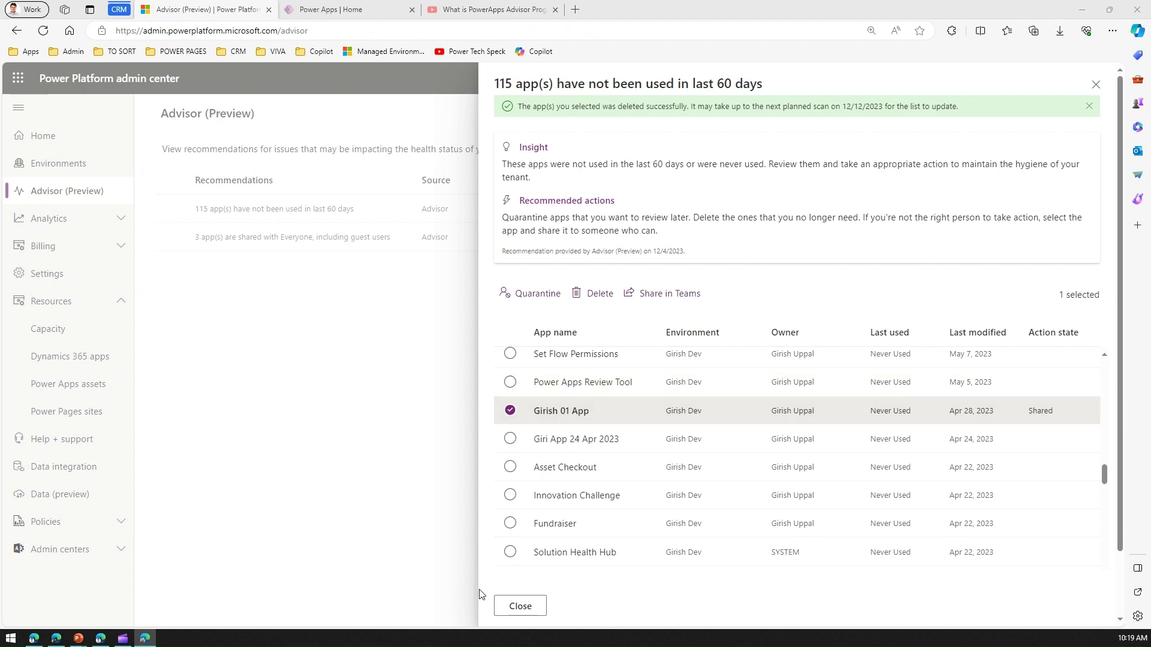
left_click(520, 606)
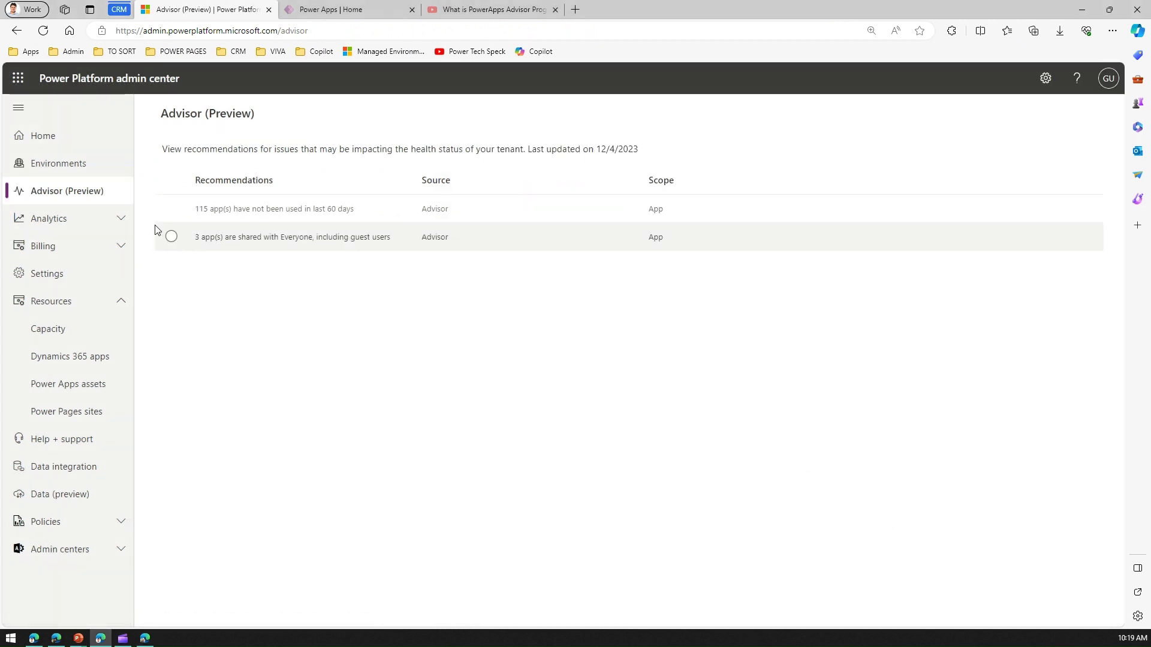
Step: Open the apps-shared-with-Everyone recommendation, widen App name, and select 3 Page App Aug 2022
left_click(174, 238)
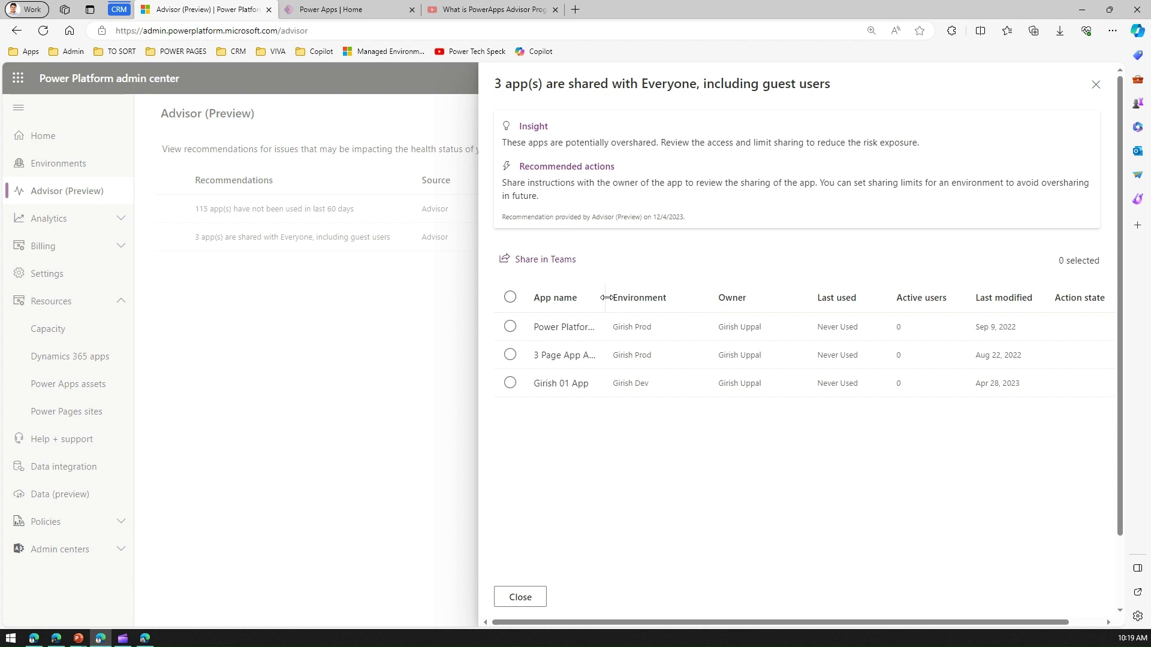
left_click_drag(605, 297, 686, 297)
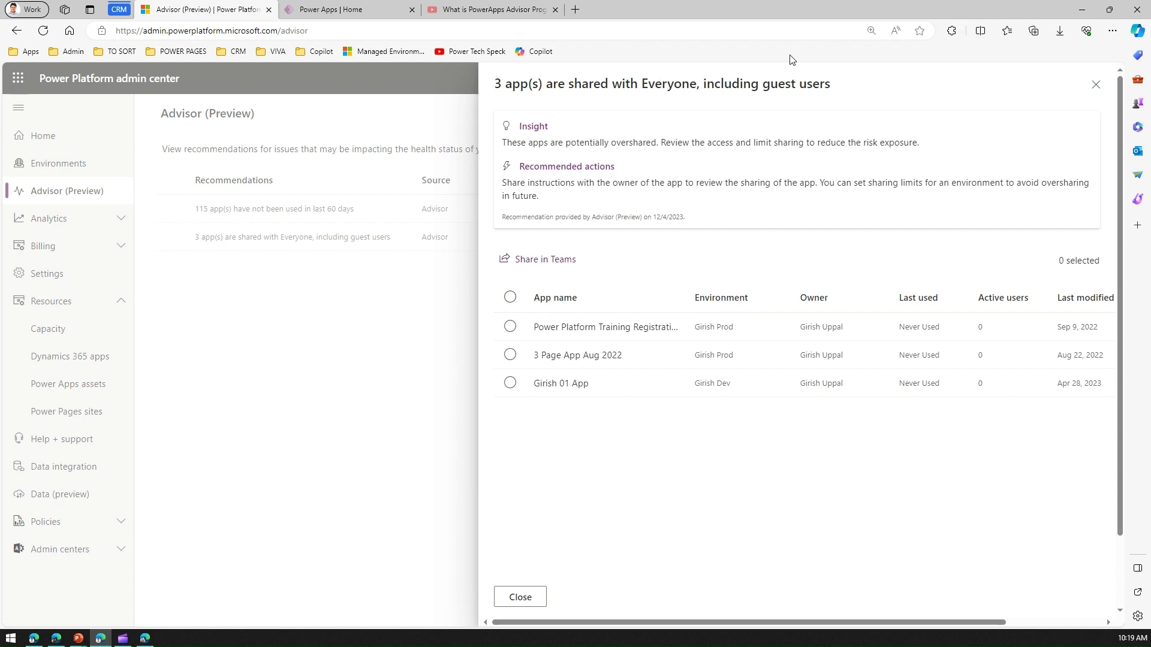
left_click(510, 355)
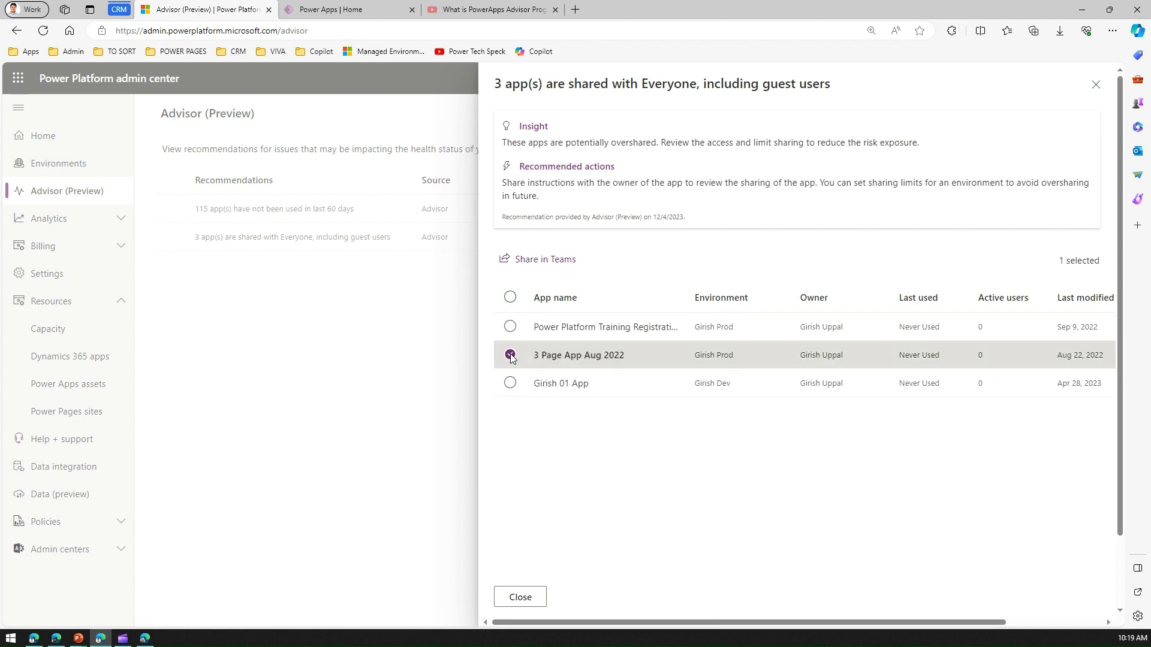
left_click(540, 260)
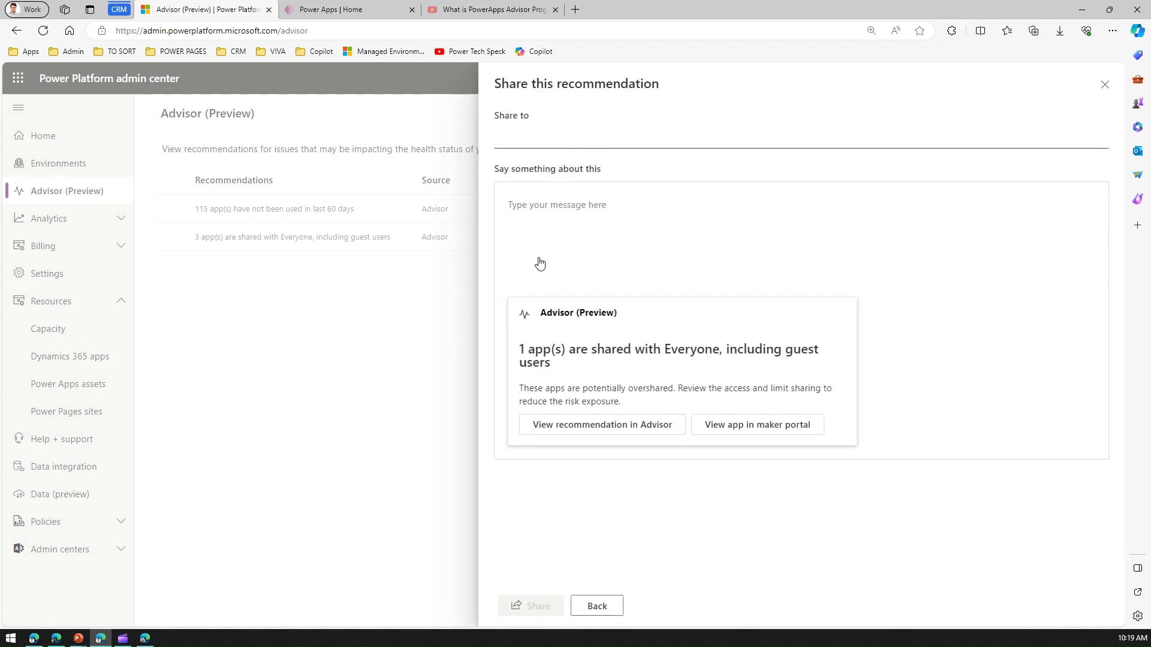
left_click(562, 133)
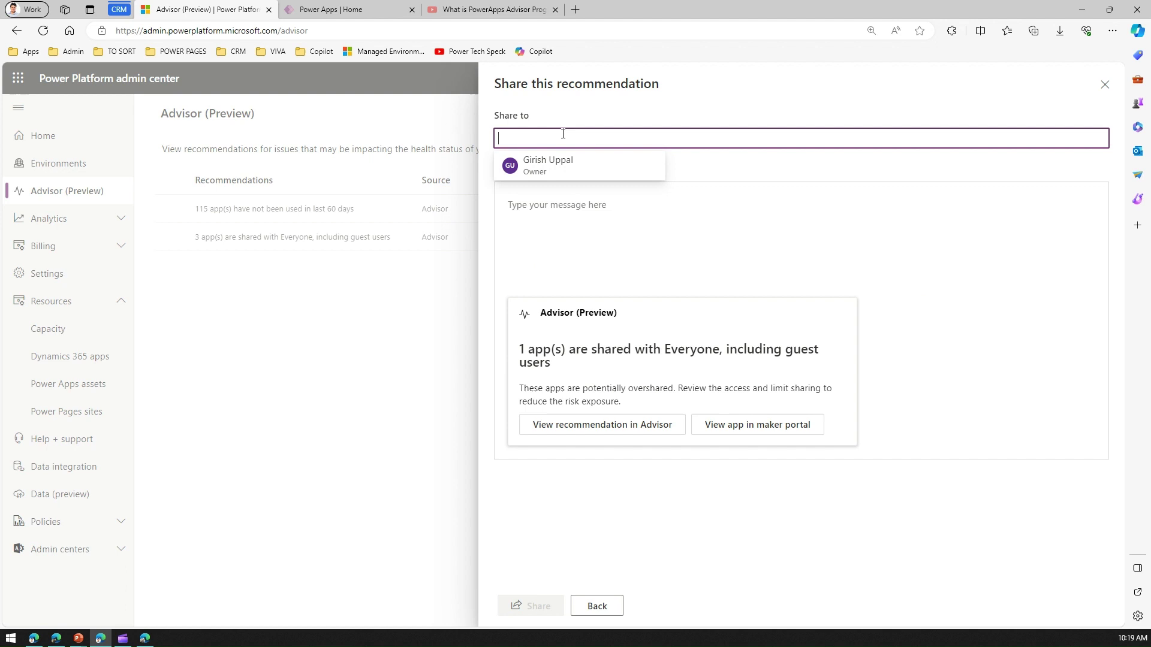
type("every")
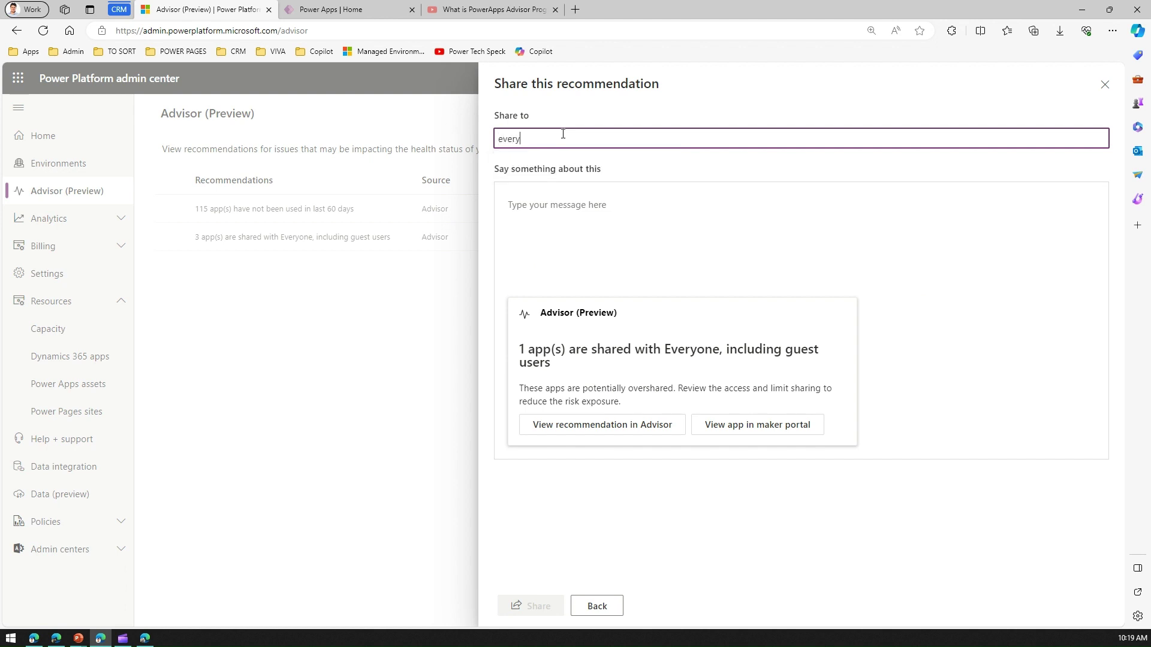
key("ctrl+a")
type("mar")
key("ctrl+a")
type("al")
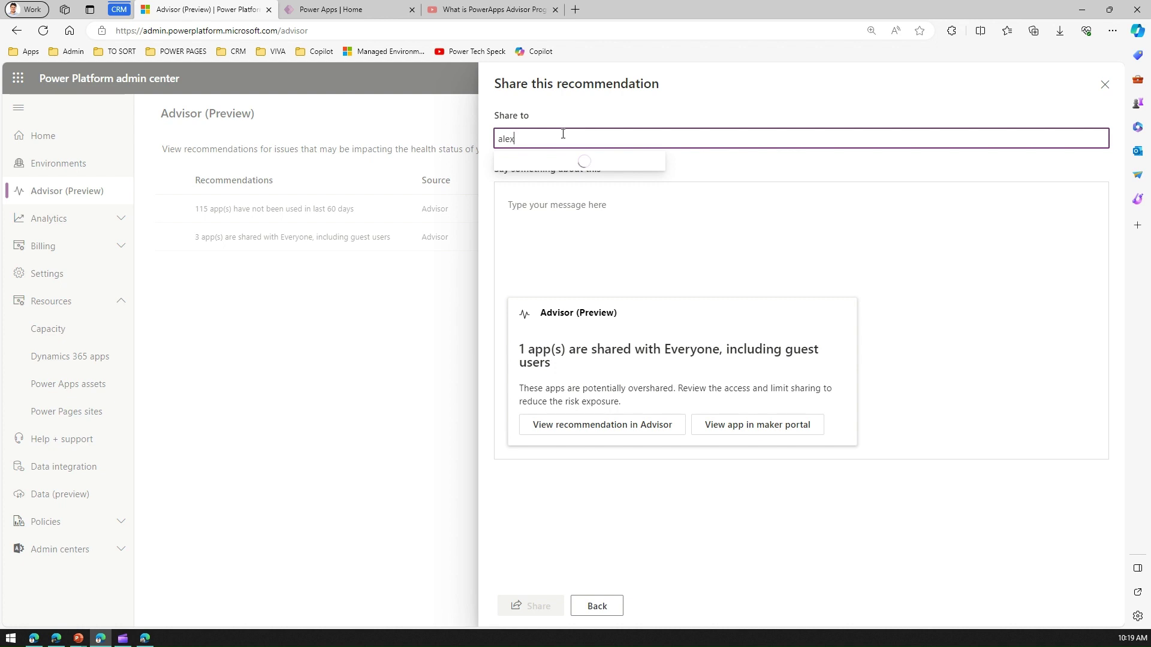
type("ex")
key("ctrl+a")
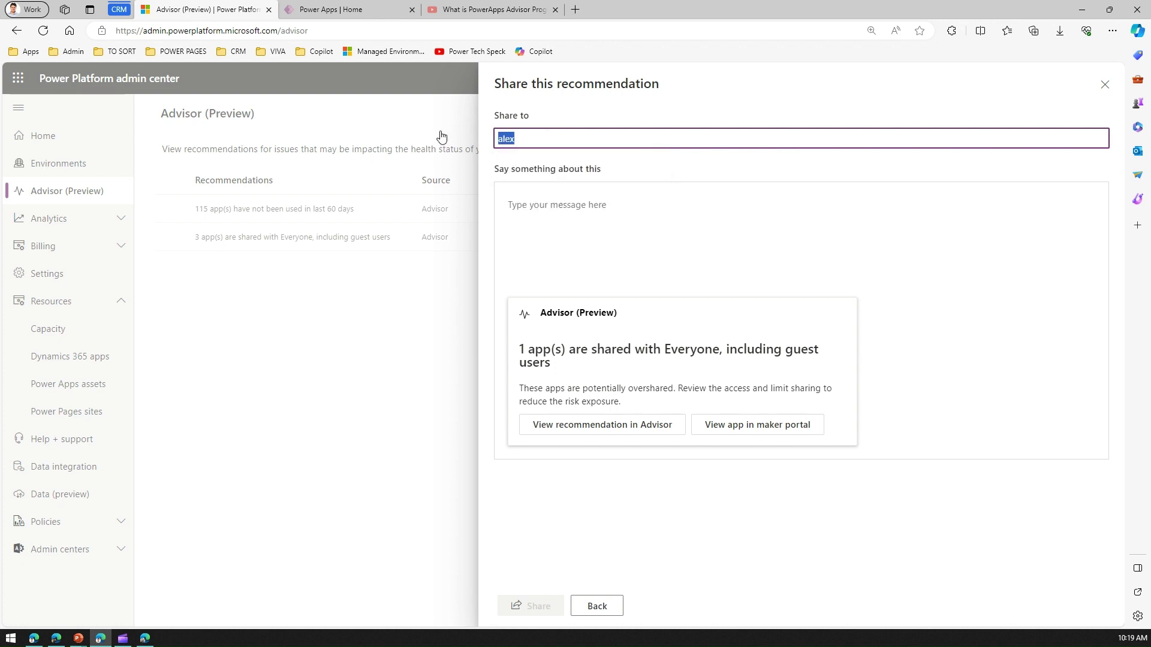
type("lee")
left_click(512, 167)
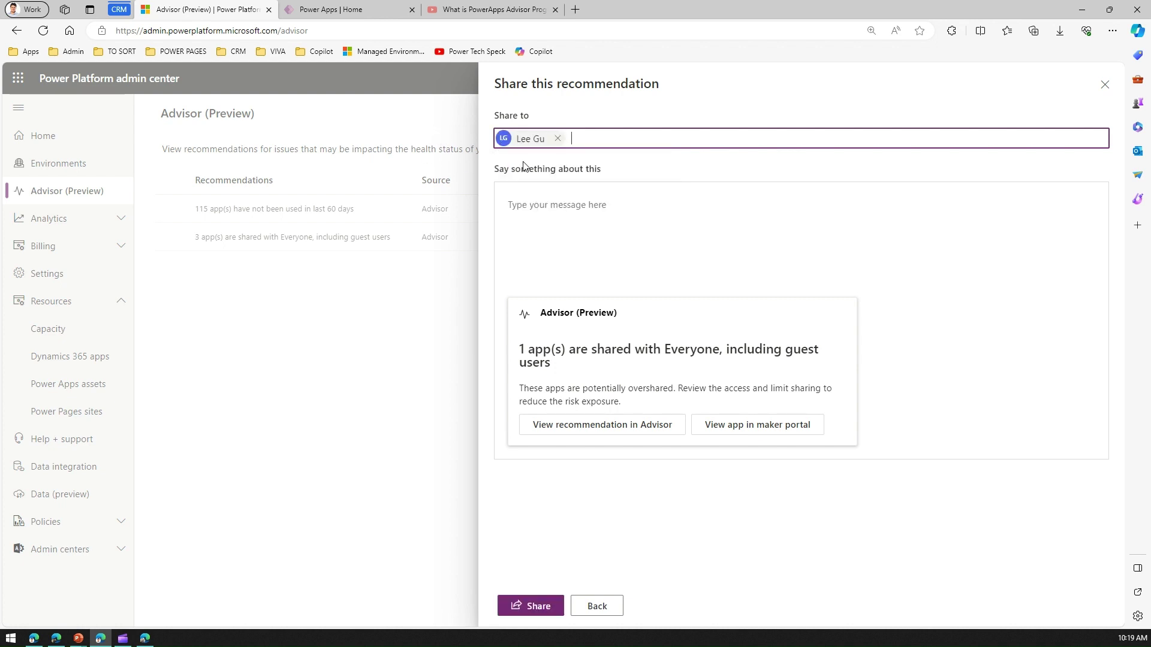
type("alex")
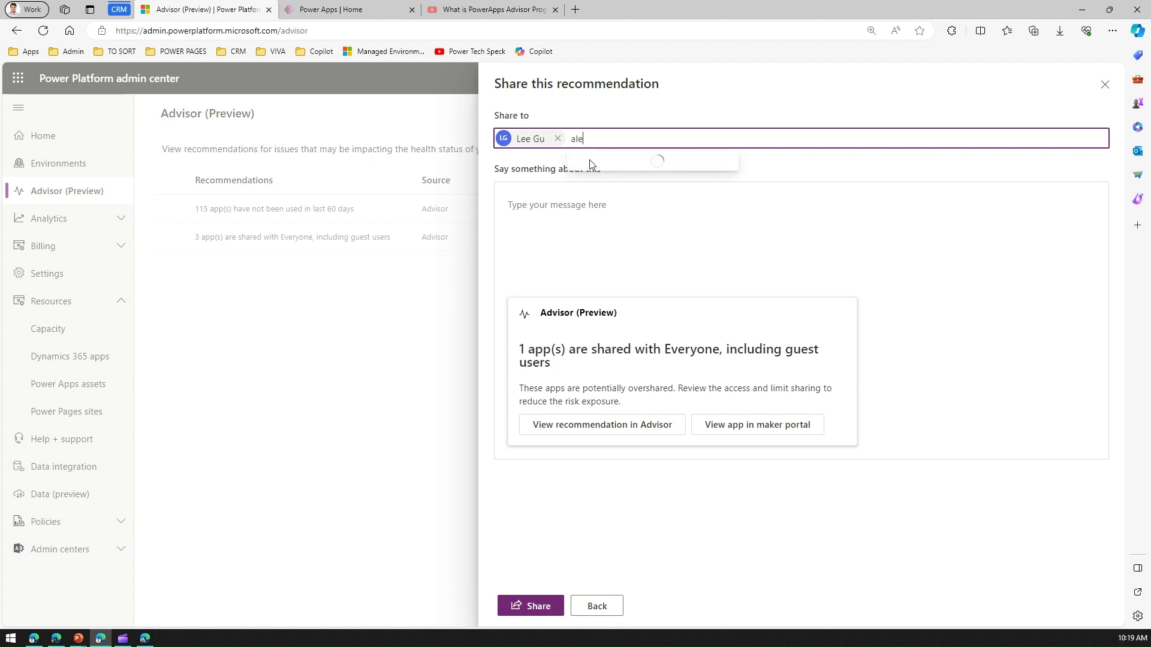
left_click(603, 193)
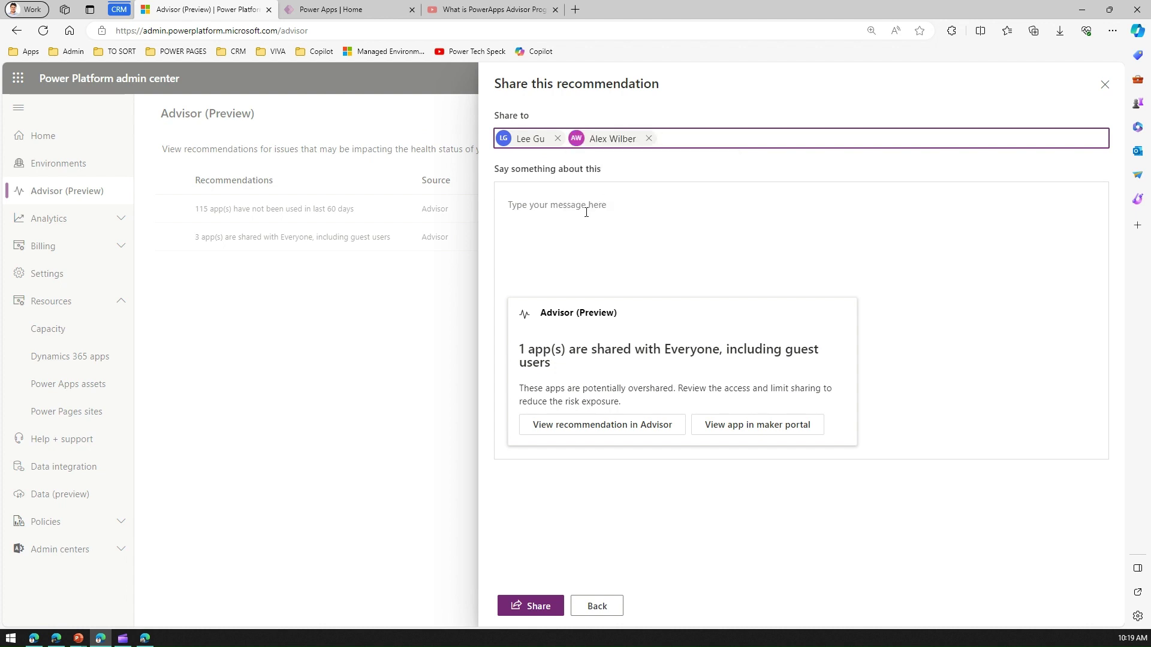
left_click(586, 213)
type("Lets ")
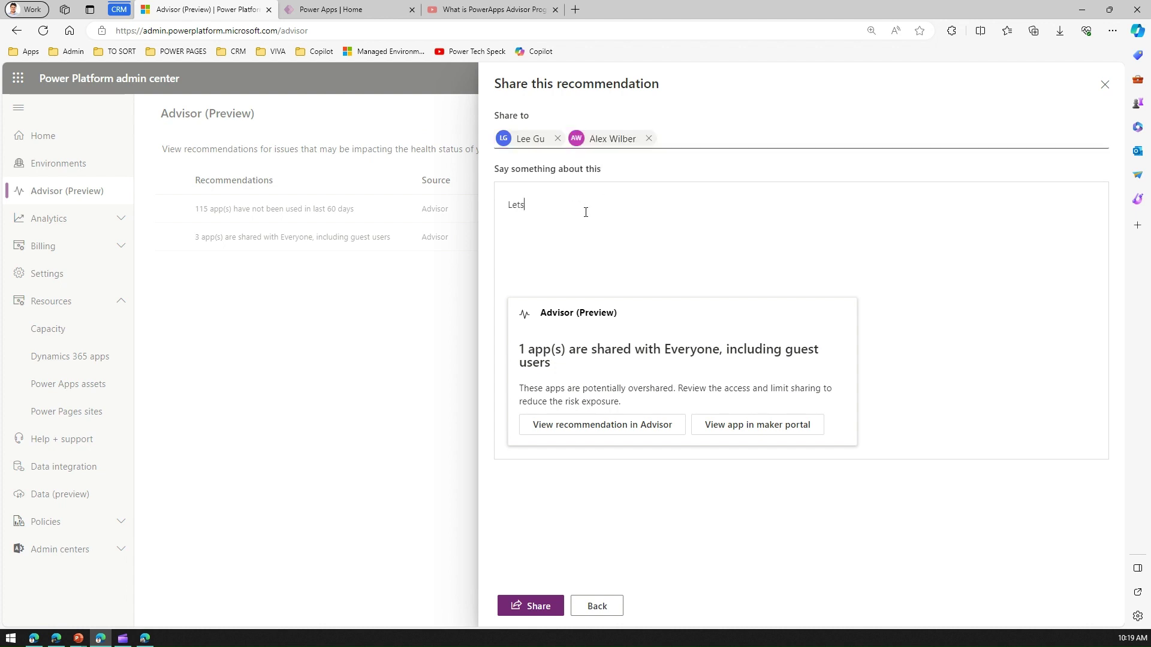
type("brainstorm ion")
key("BackSpace")
key("BackSpace")
key("BackSpace")
type("on")
left_click(534, 606)
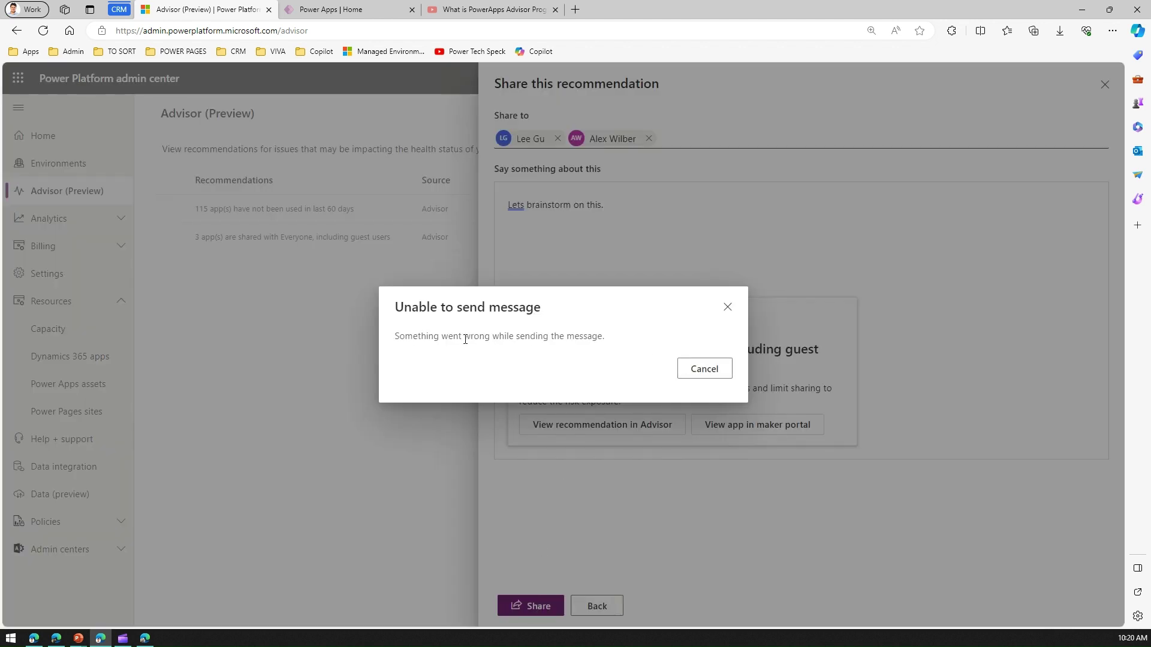
left_click_drag(465, 339, 586, 340)
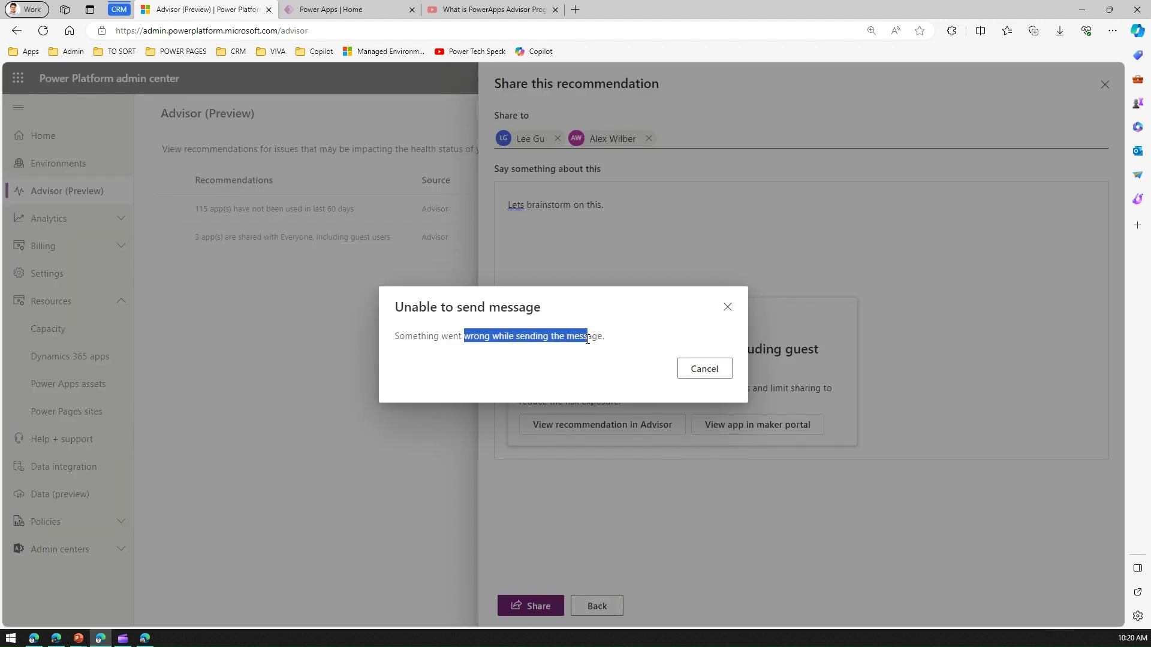
left_click(728, 307)
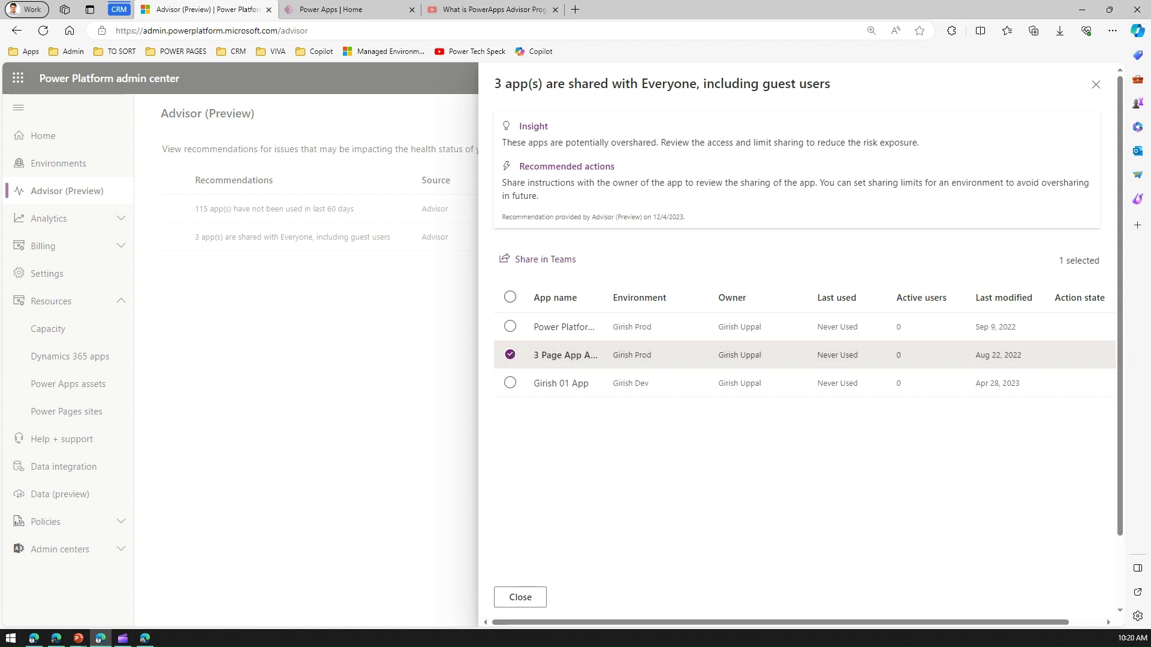
Step: Close the shared-apps recommendation details and go to Power Apps assets under Resources
key("alt+Tab")
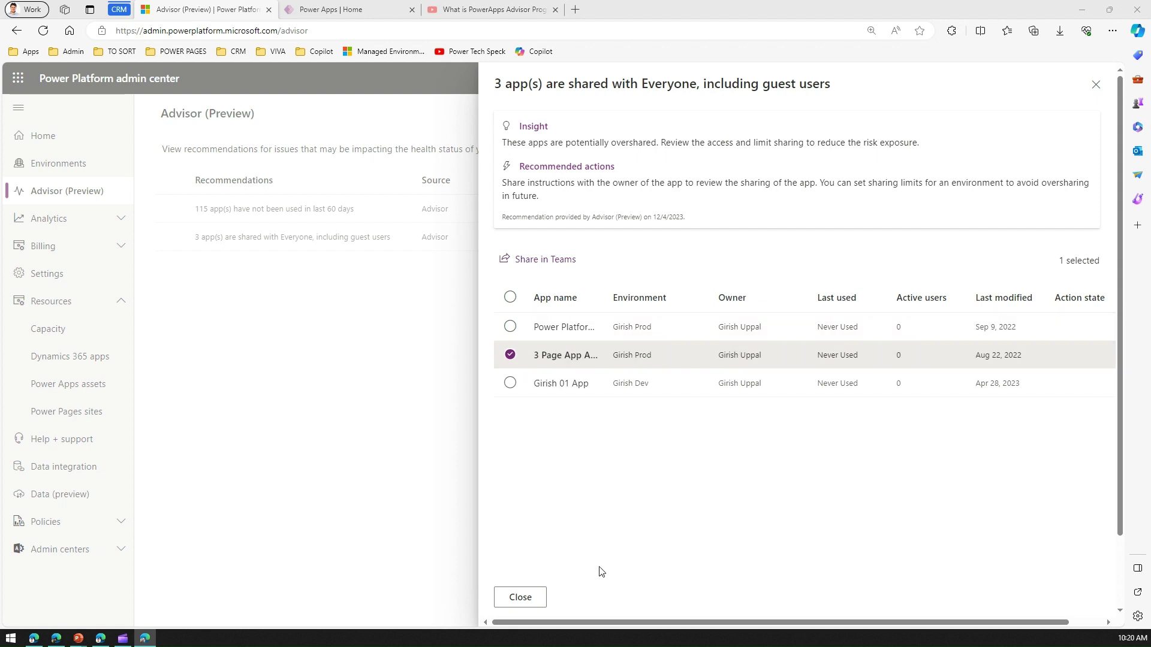
left_click(525, 598)
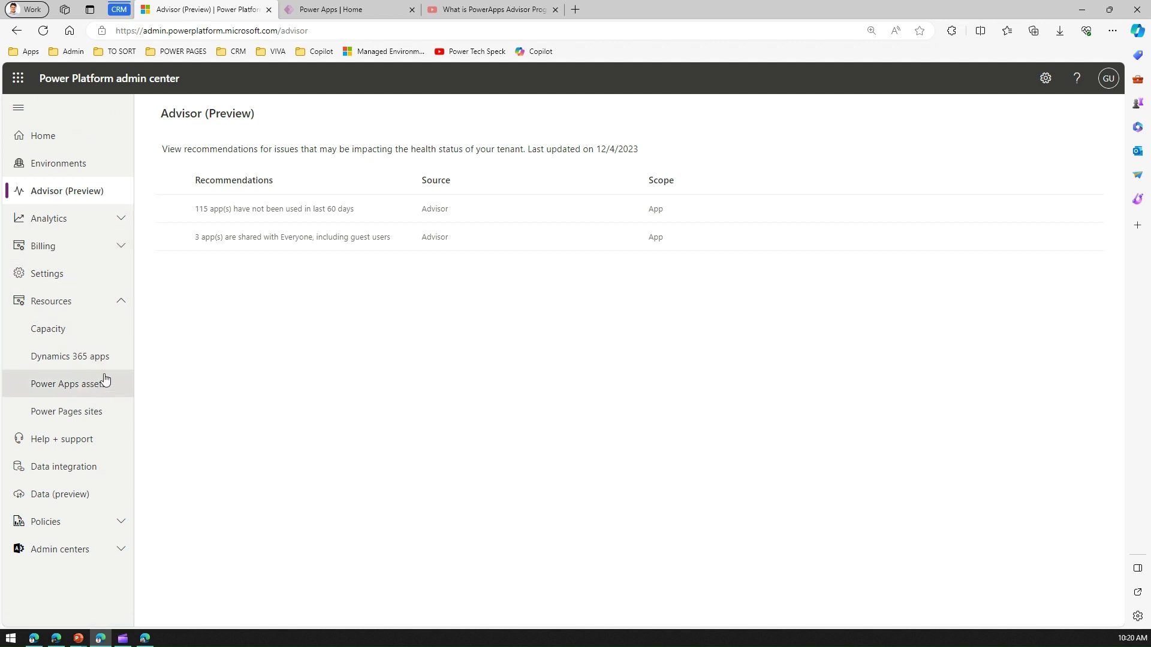
left_click(122, 303)
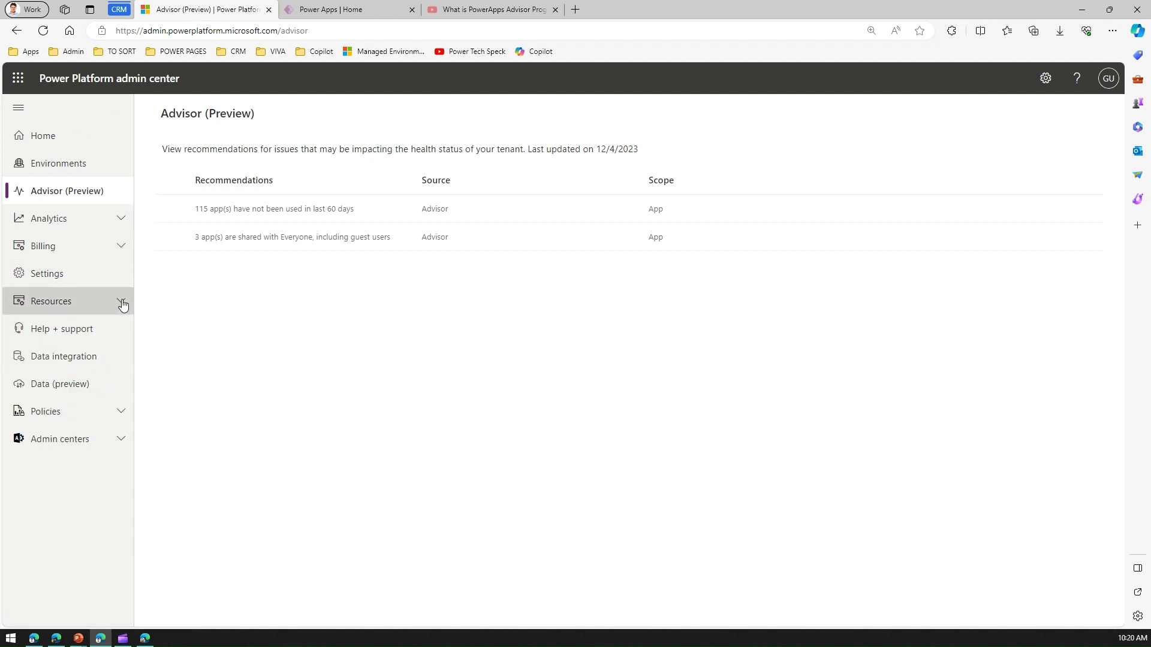
left_click(122, 303)
Step: Go to Power Apps assets and view its still-empty Advisors list
left_click(98, 389)
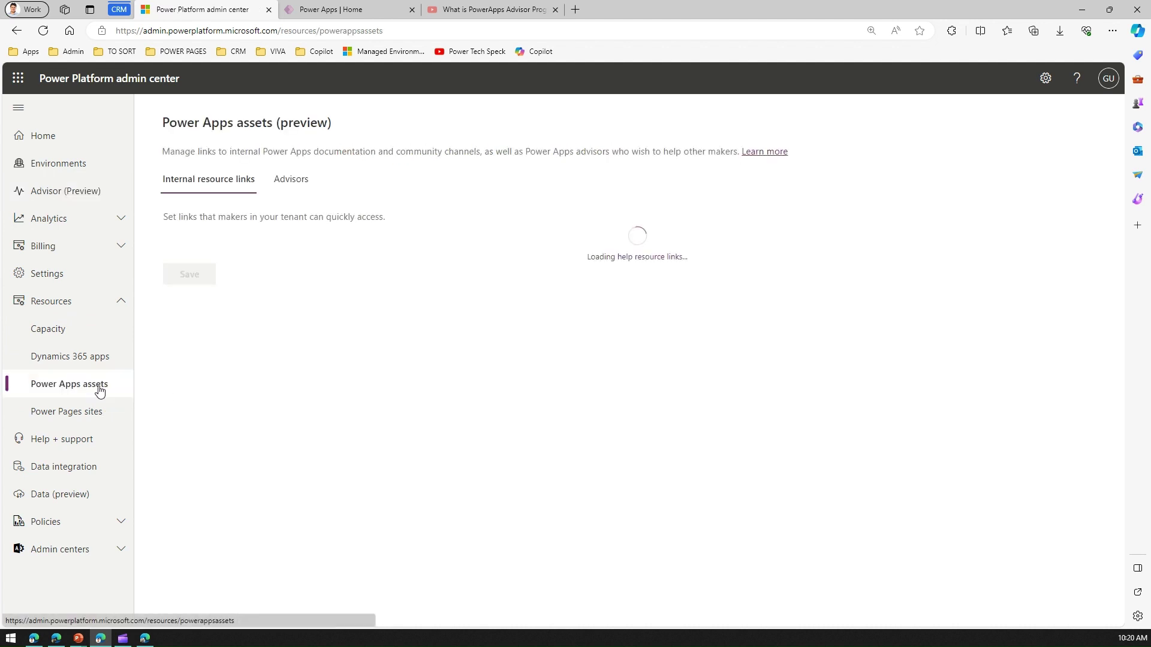
left_click(296, 180)
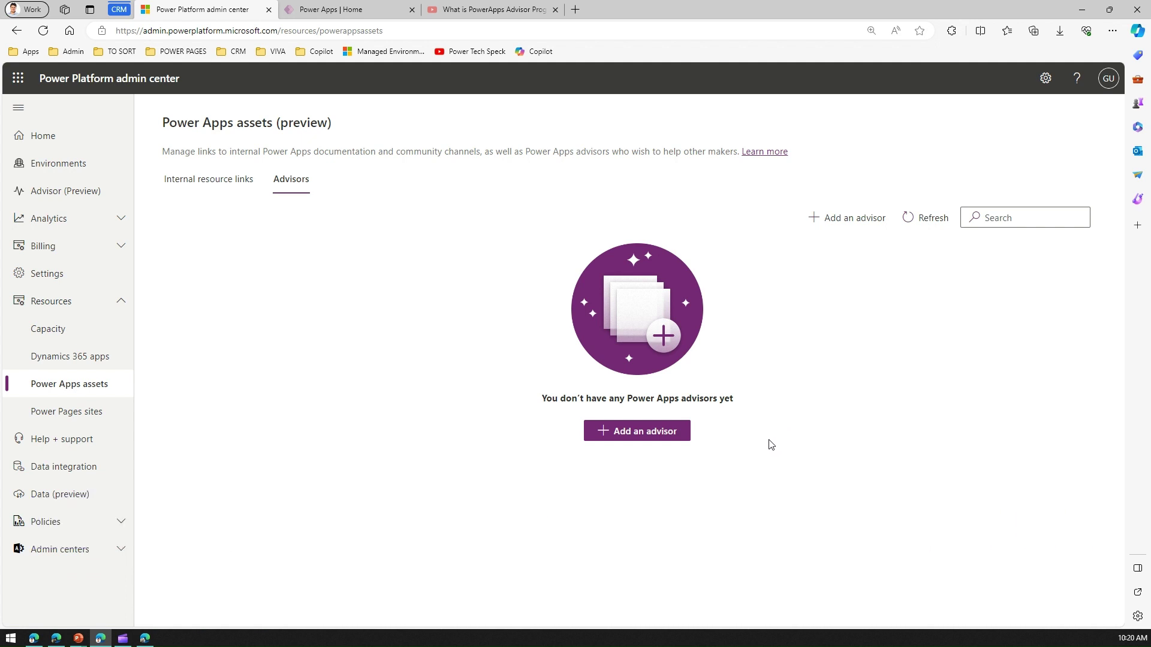
Step: Search for the colleague by name and add them, a Marketing Assistant, as a Power Apps advisor
left_click(669, 437)
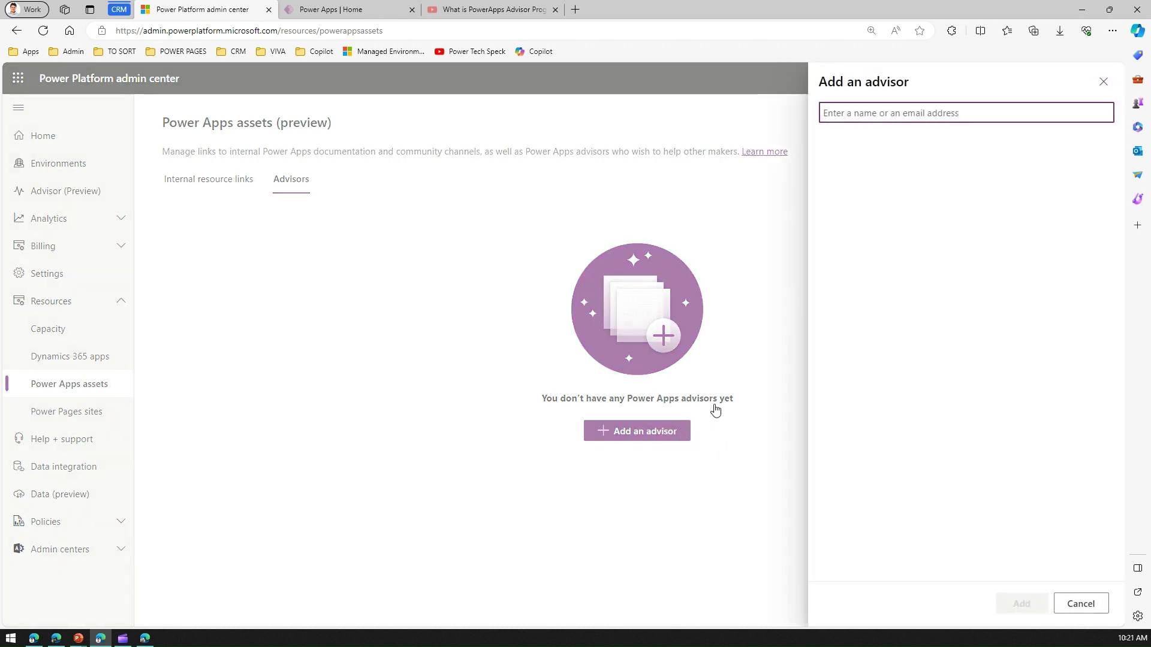
type("alex")
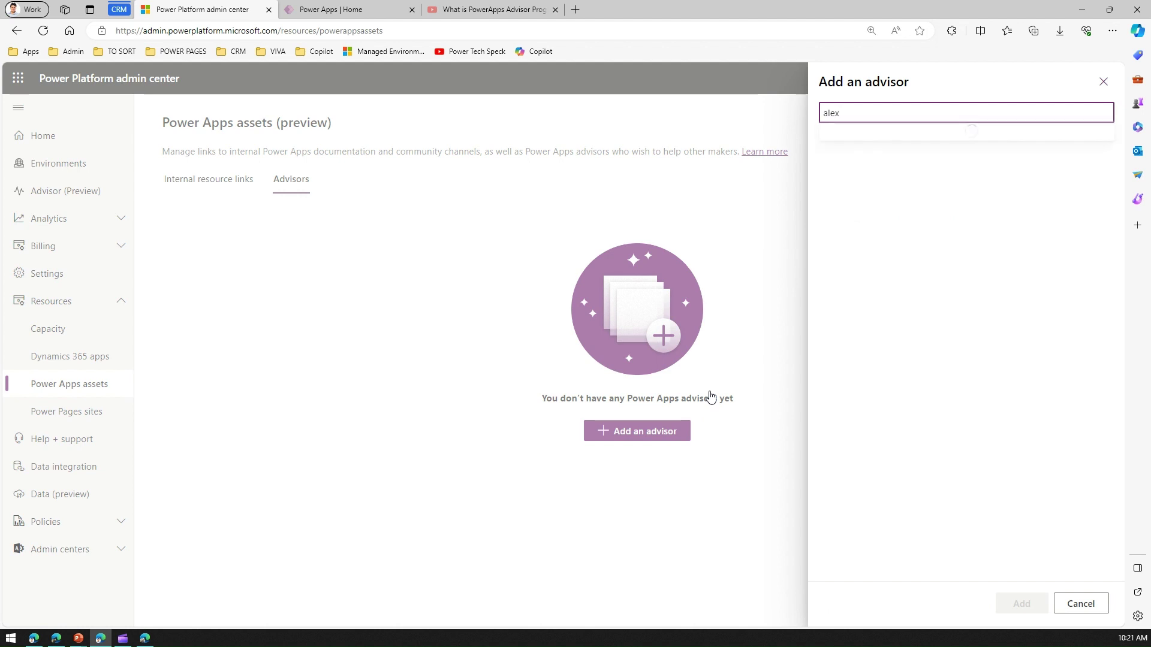
left_click(863, 169)
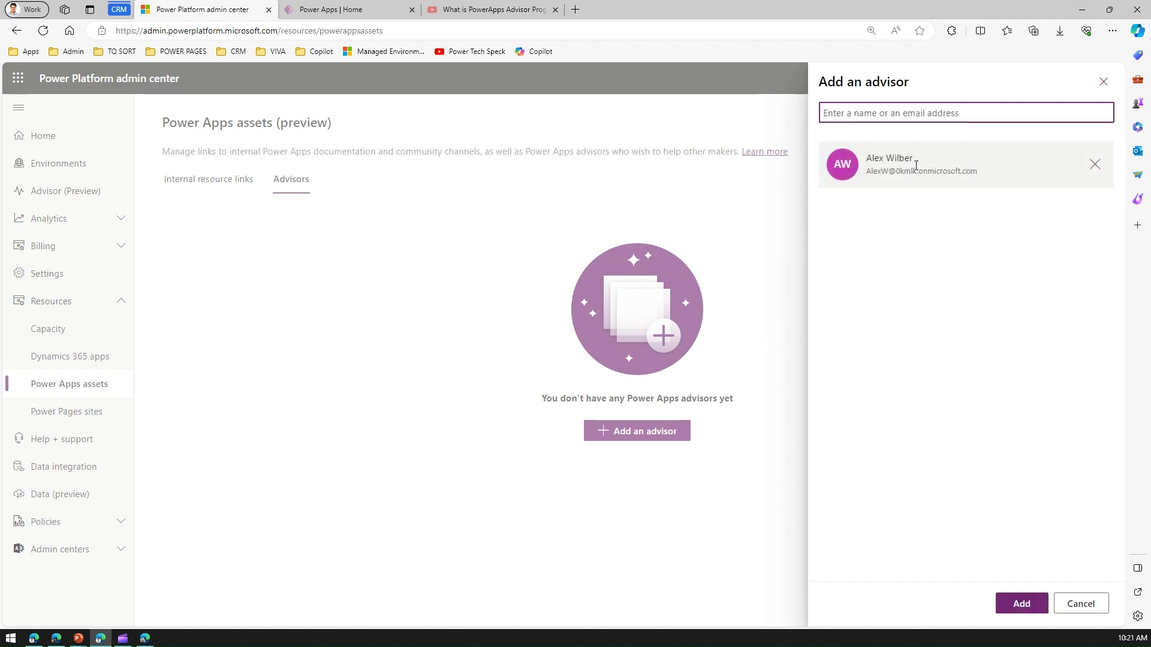
left_click(1012, 604)
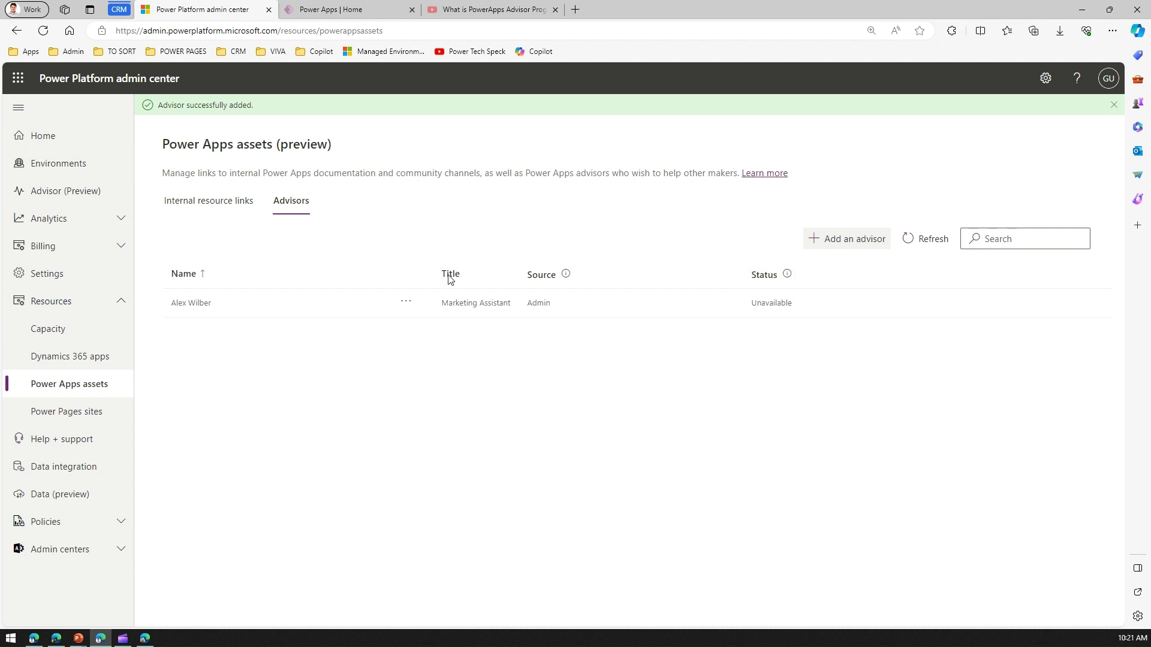
Step: Glance at the What is PowerApps Advisor video, then return to the Advisor (Preview) recommendations page
left_click(502, 10)
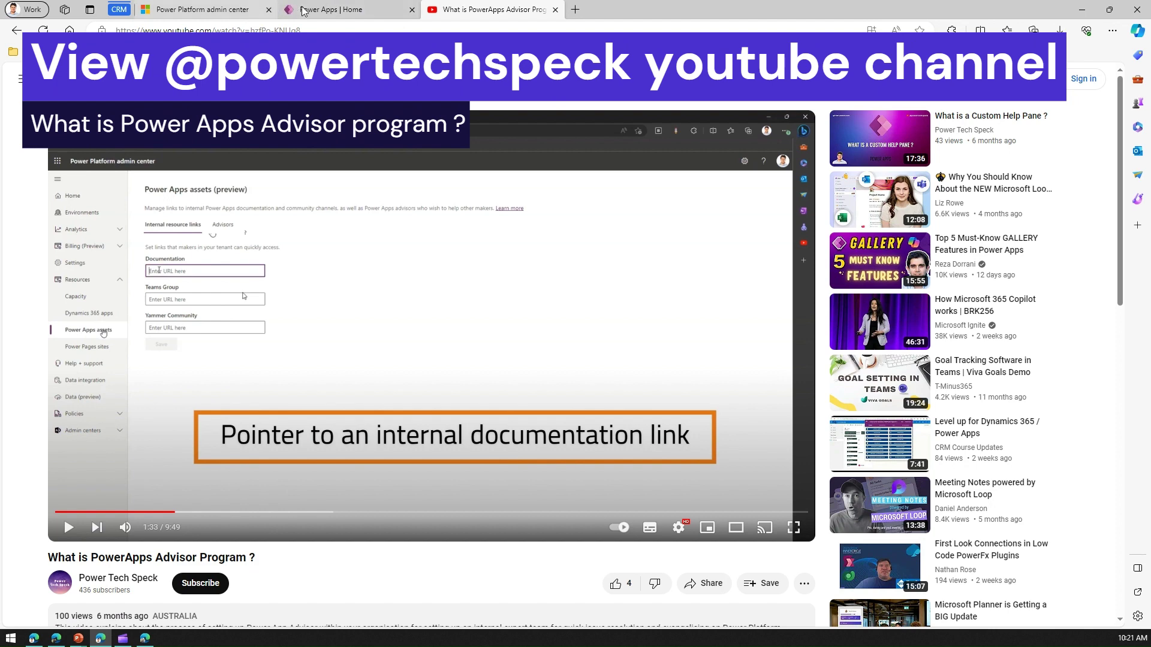
left_click(207, 9)
left_click(78, 192)
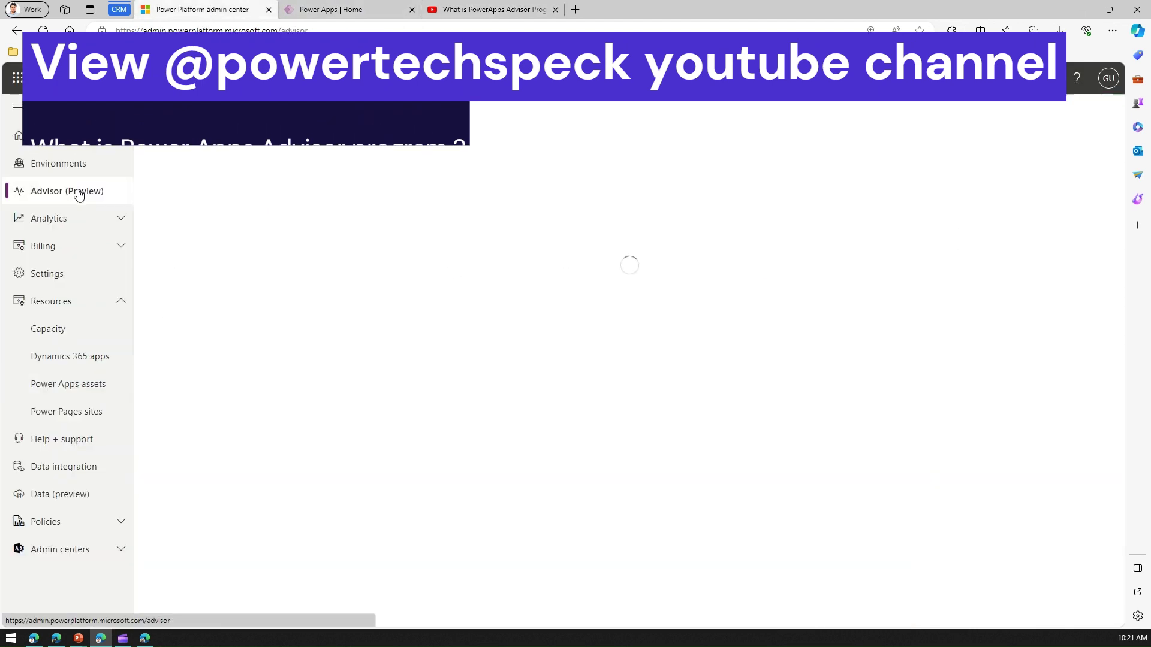